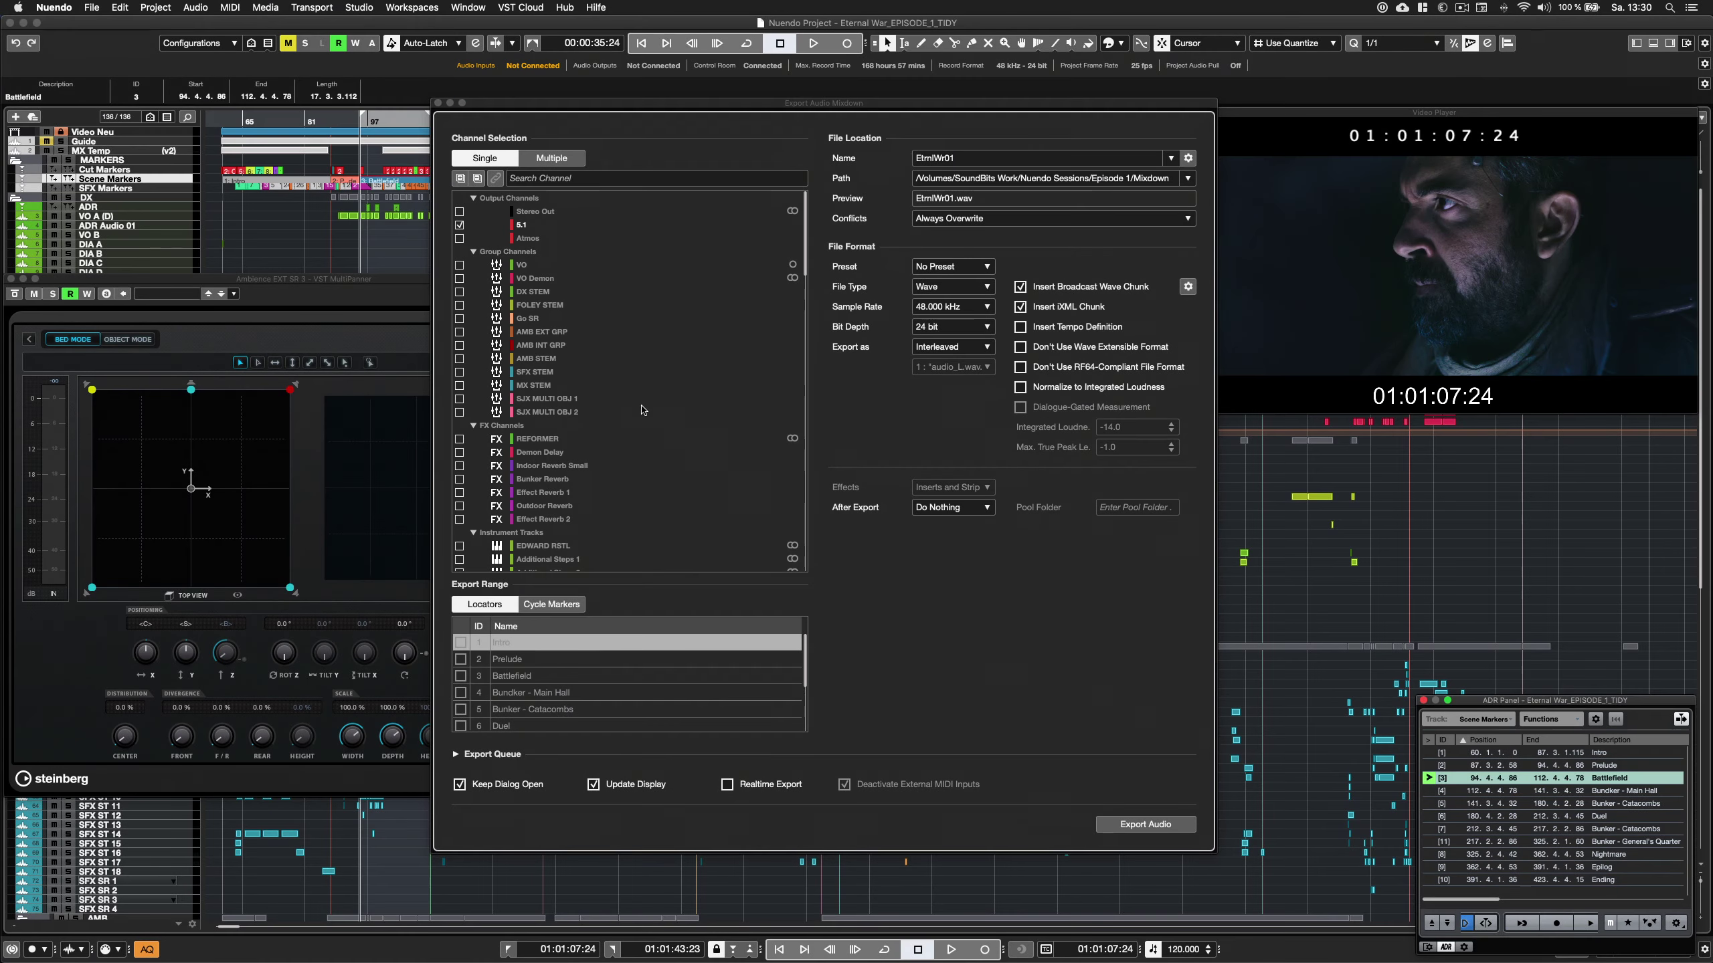
Export the 5.1 output mix as a Wave file.
click(951, 286)
click(952, 287)
click(1144, 824)
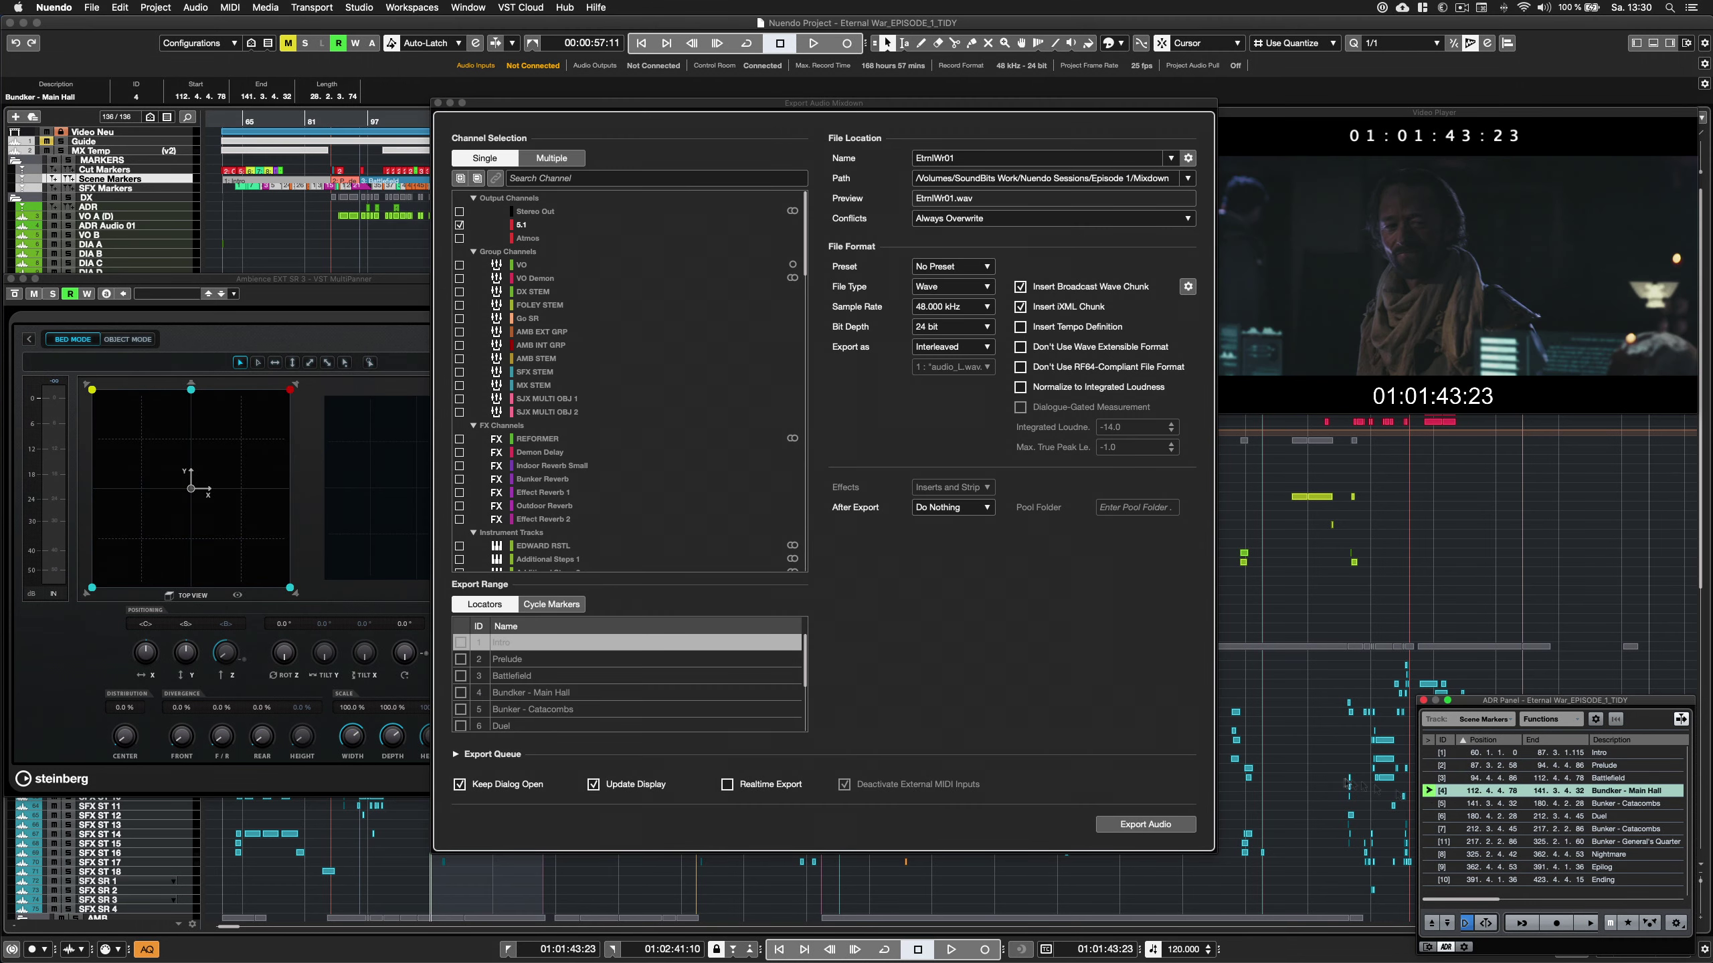
Export the VO group as split channels, then export the 5.1 mixdown again.
click(459, 265)
click(952, 347)
click(944, 305)
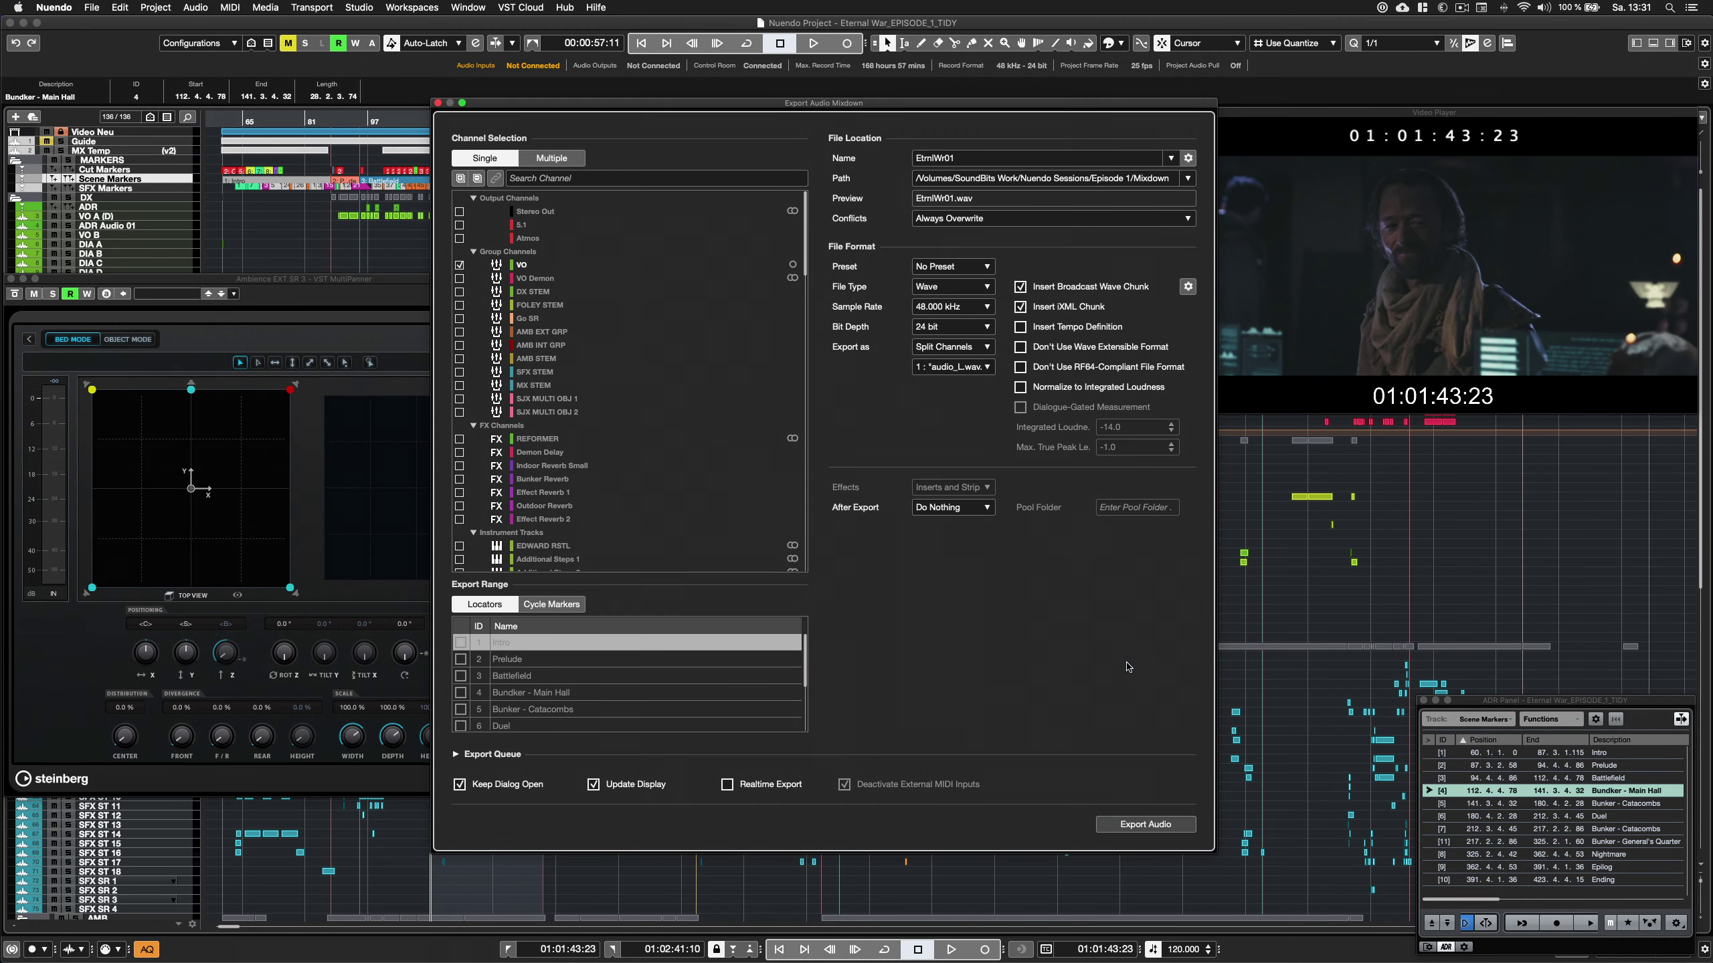
click(1145, 825)
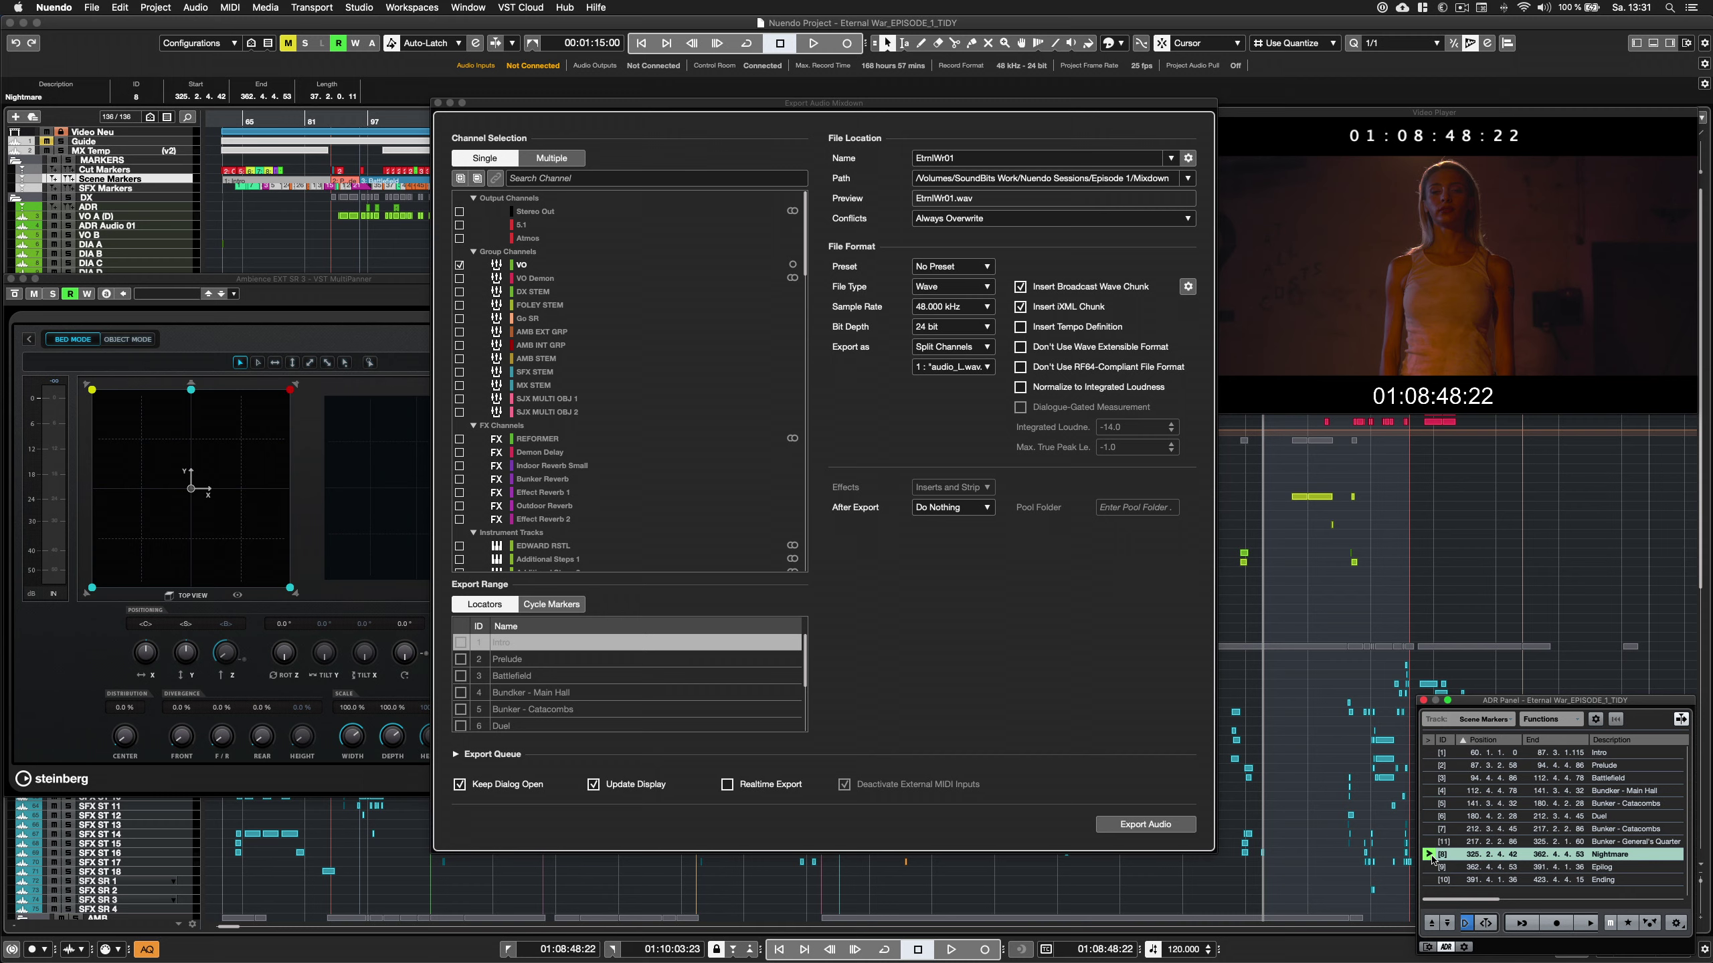
click(458, 224)
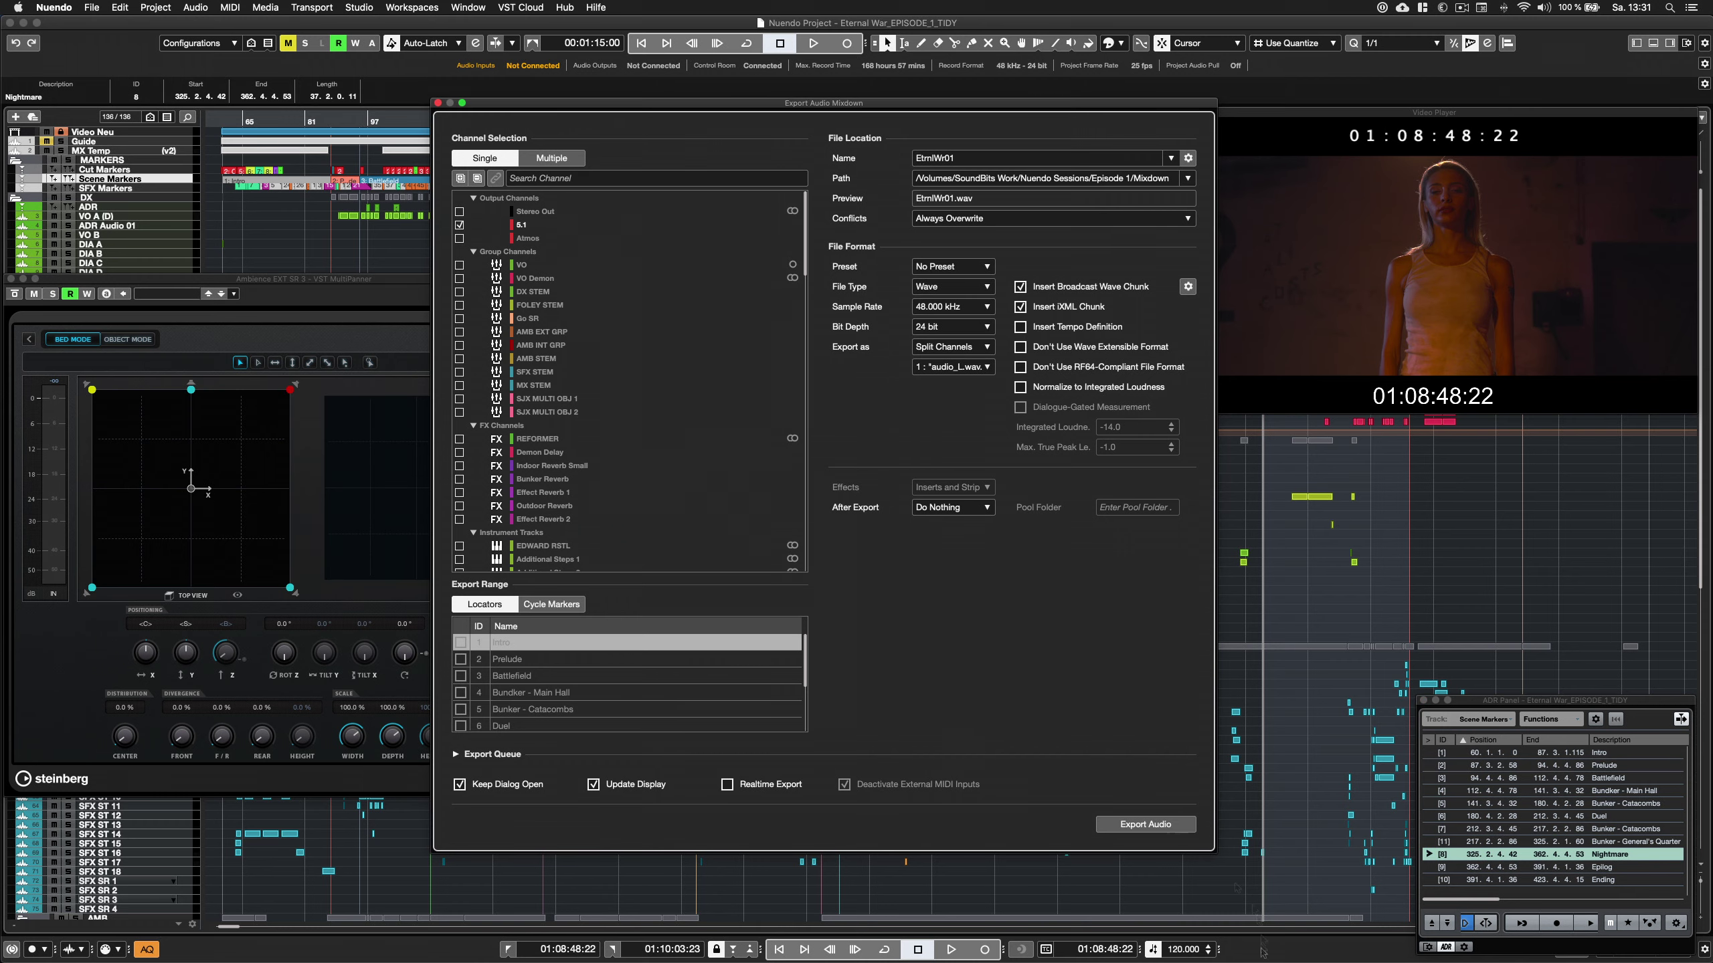
click(1145, 824)
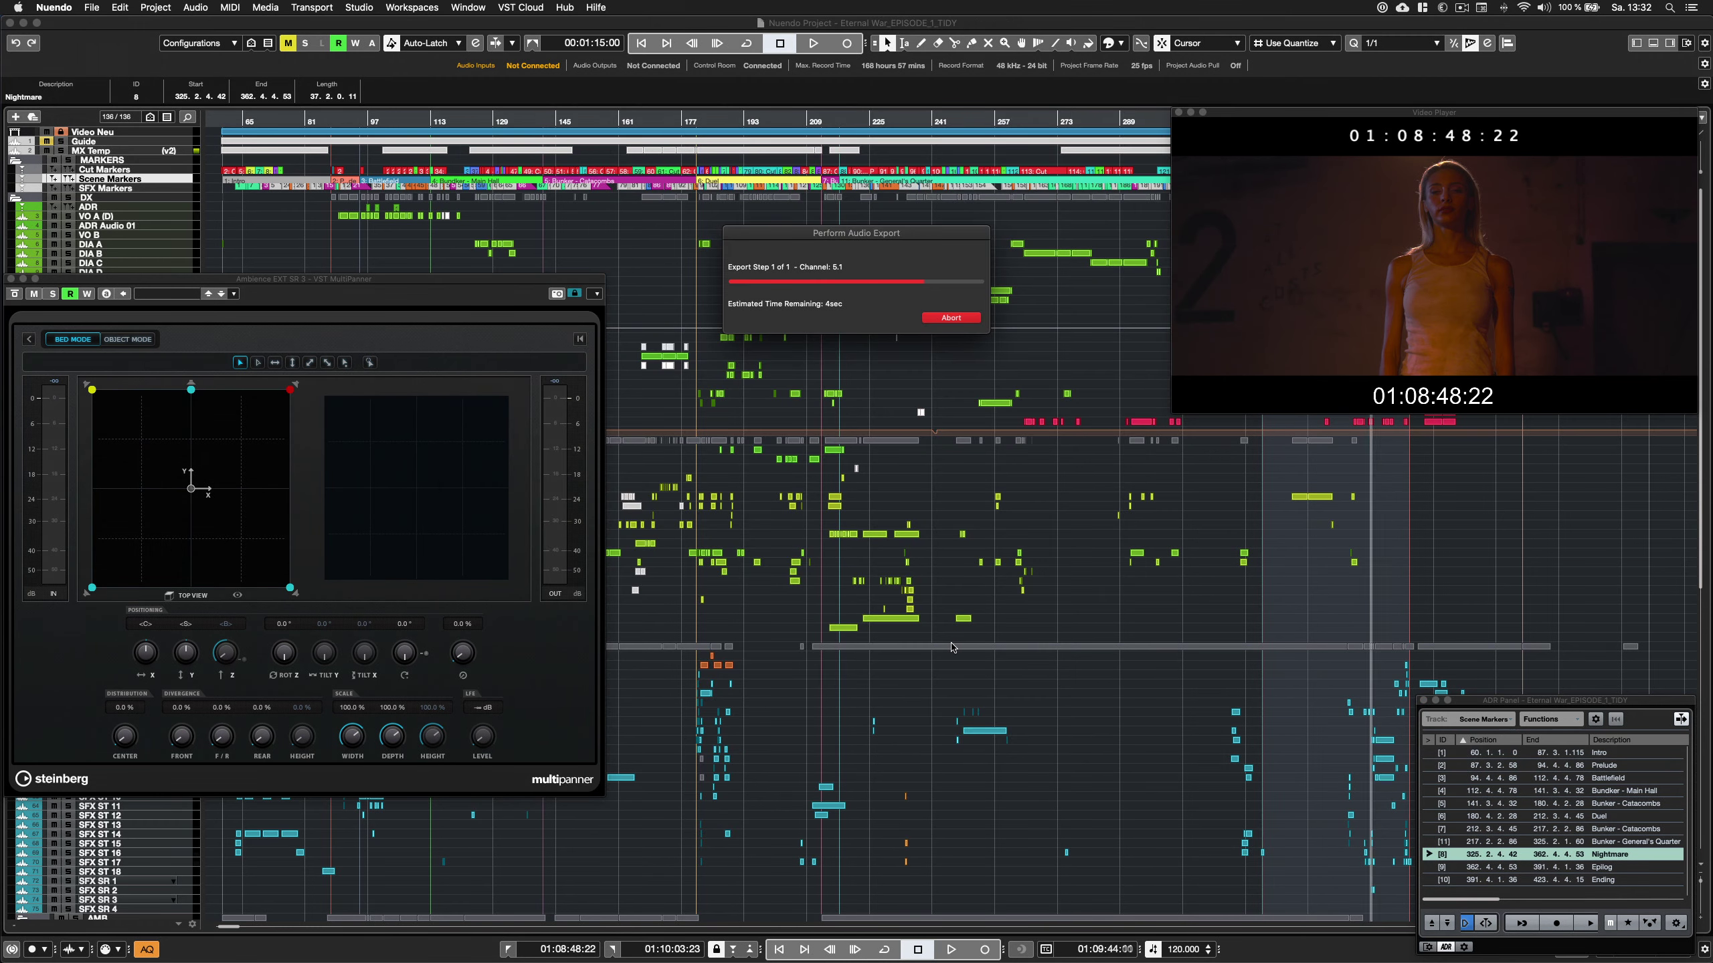
Export Demon Delay at 24 bit, then DX STEM with nine channels at 48 kHz.
click(965, 328)
click(969, 462)
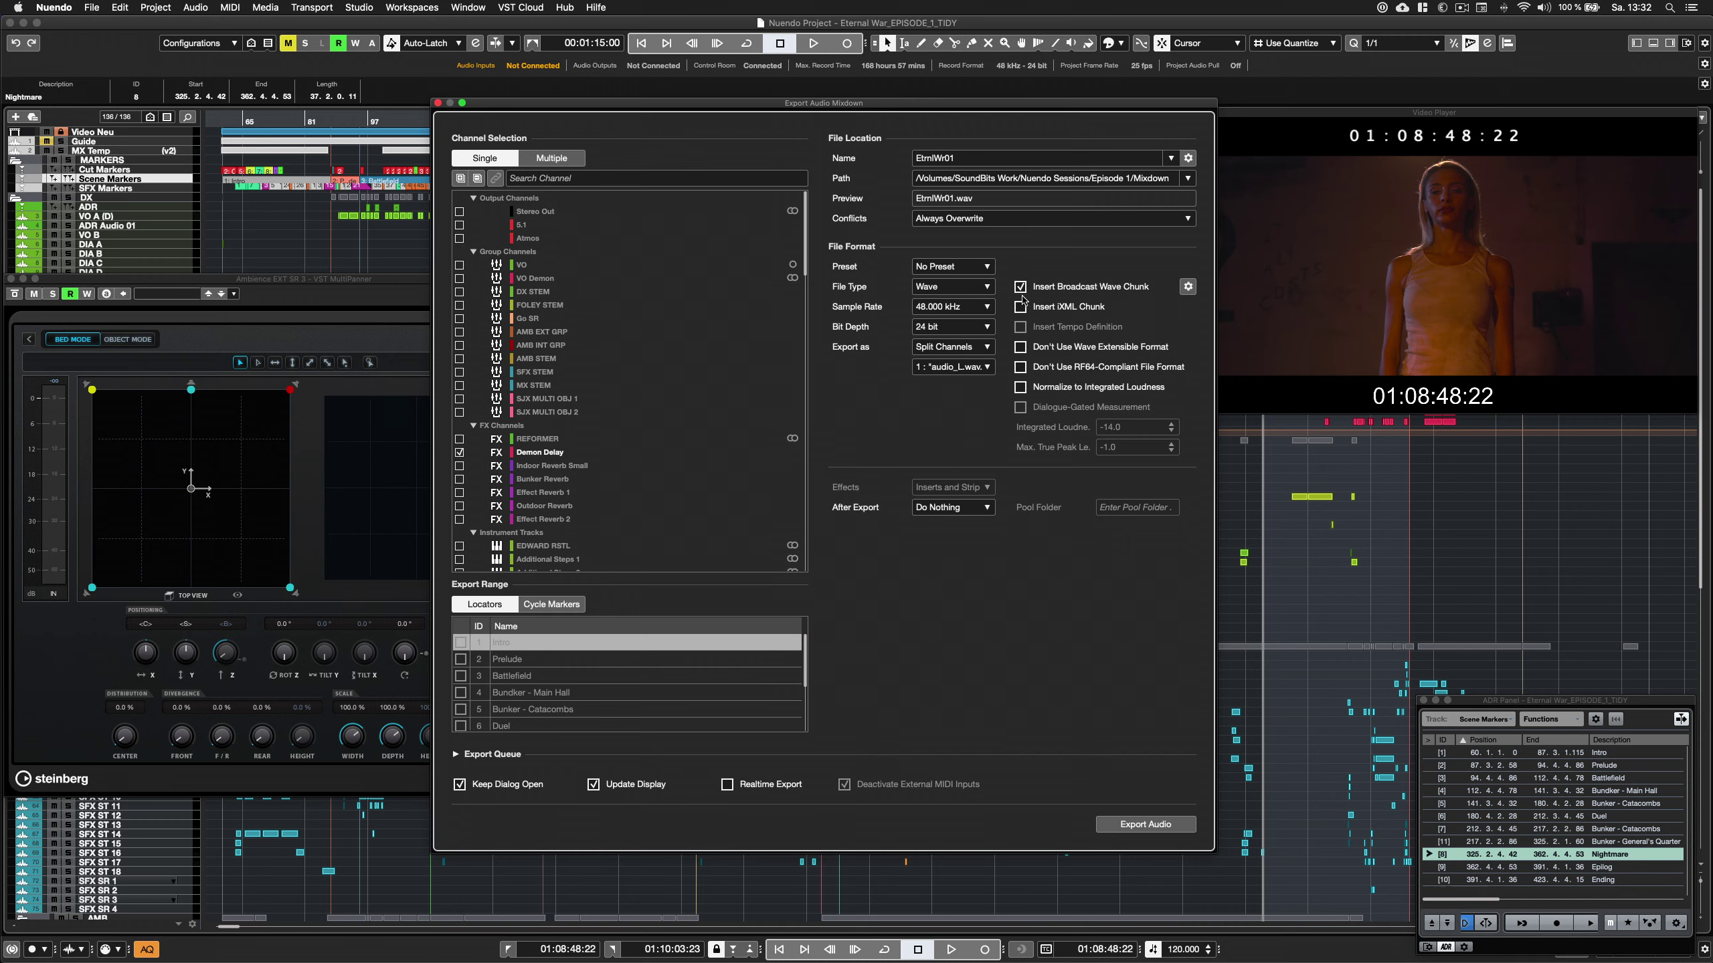
click(1145, 824)
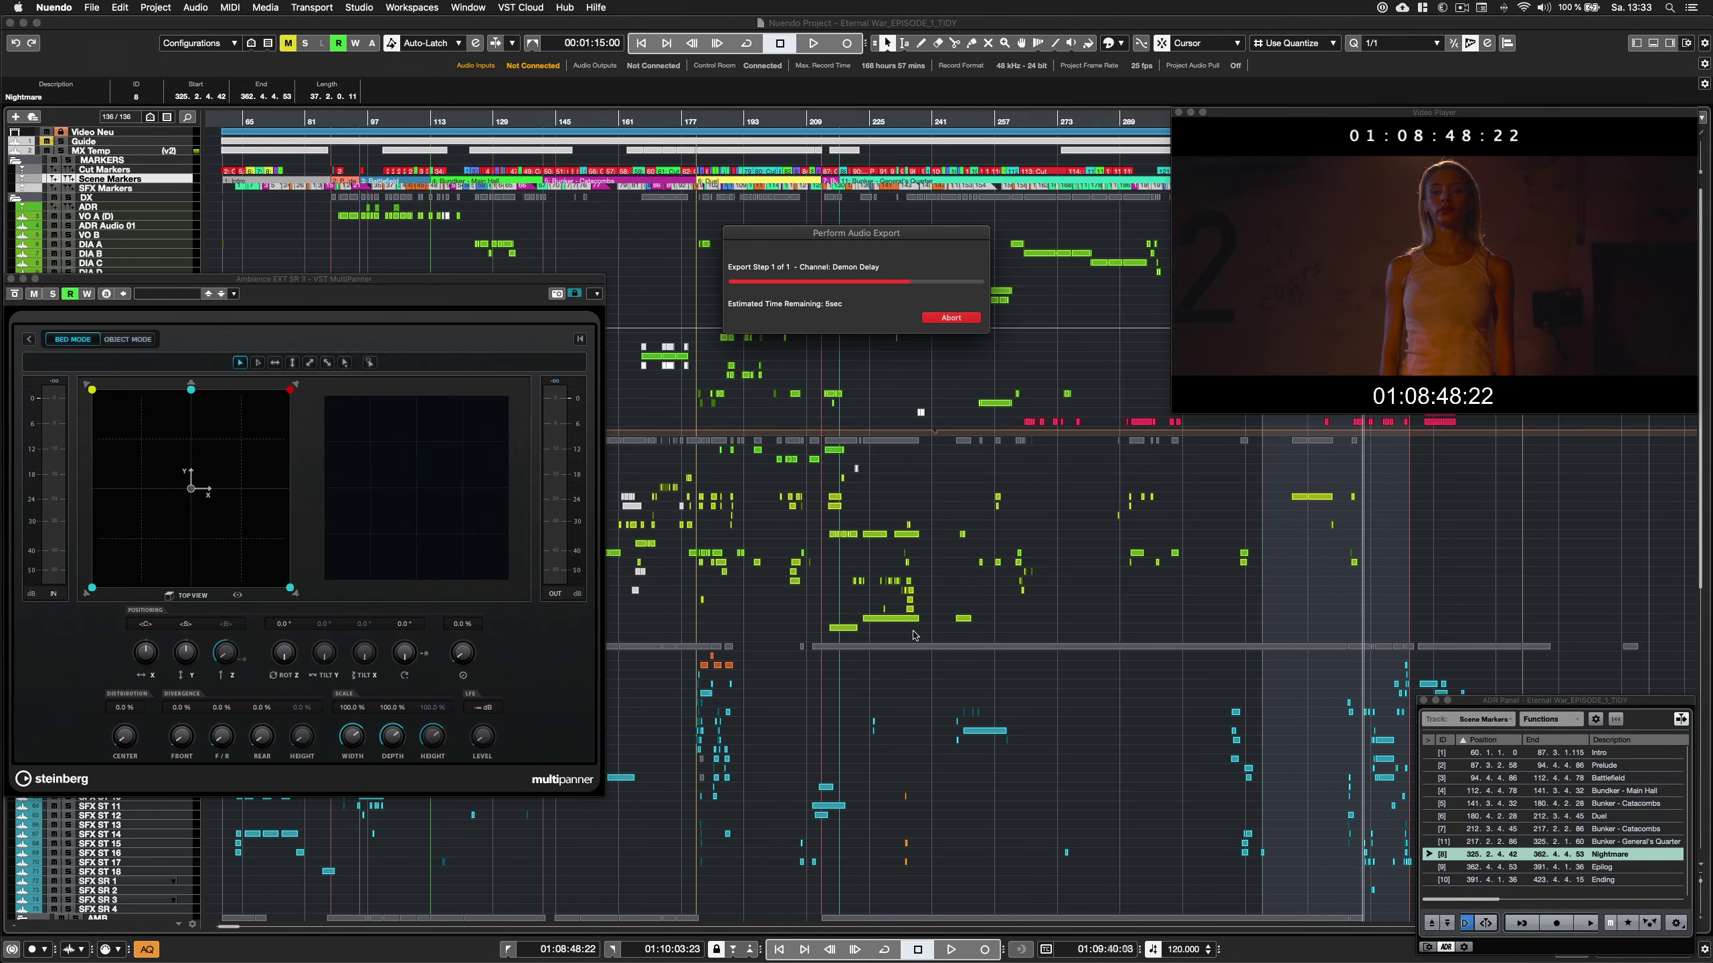
click(958, 308)
click(960, 309)
key(Return)
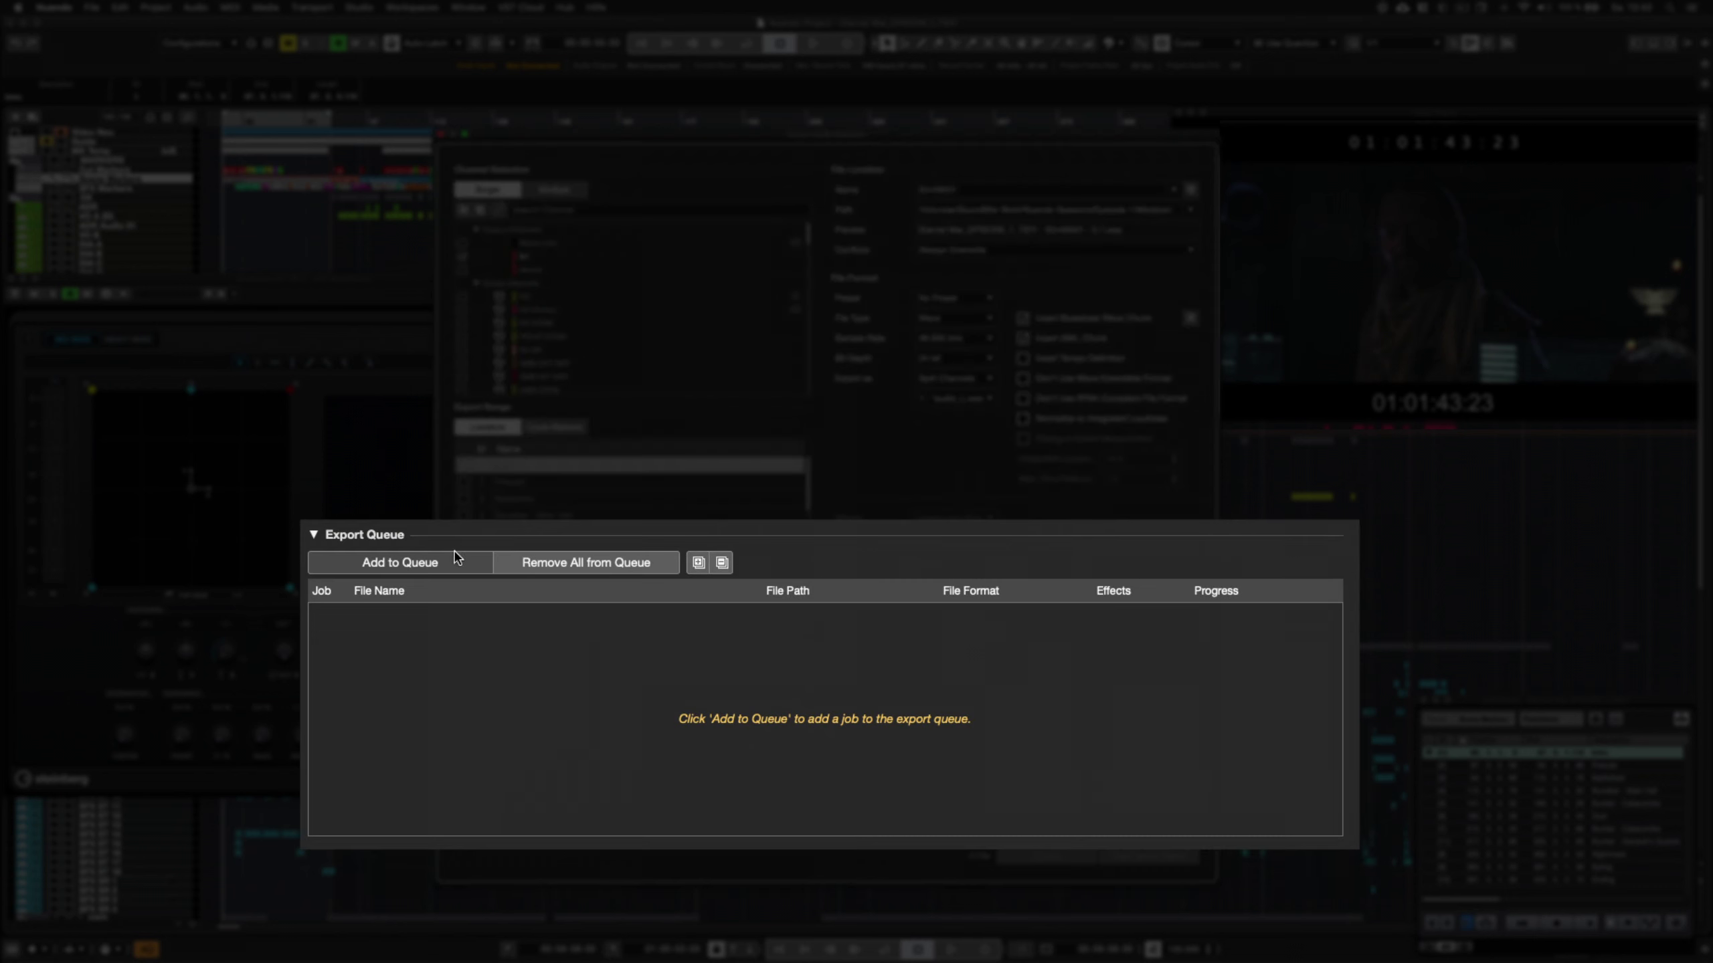
Add the 5.1 mix, the channel batch and further jobs to the export queue.
click(454, 562)
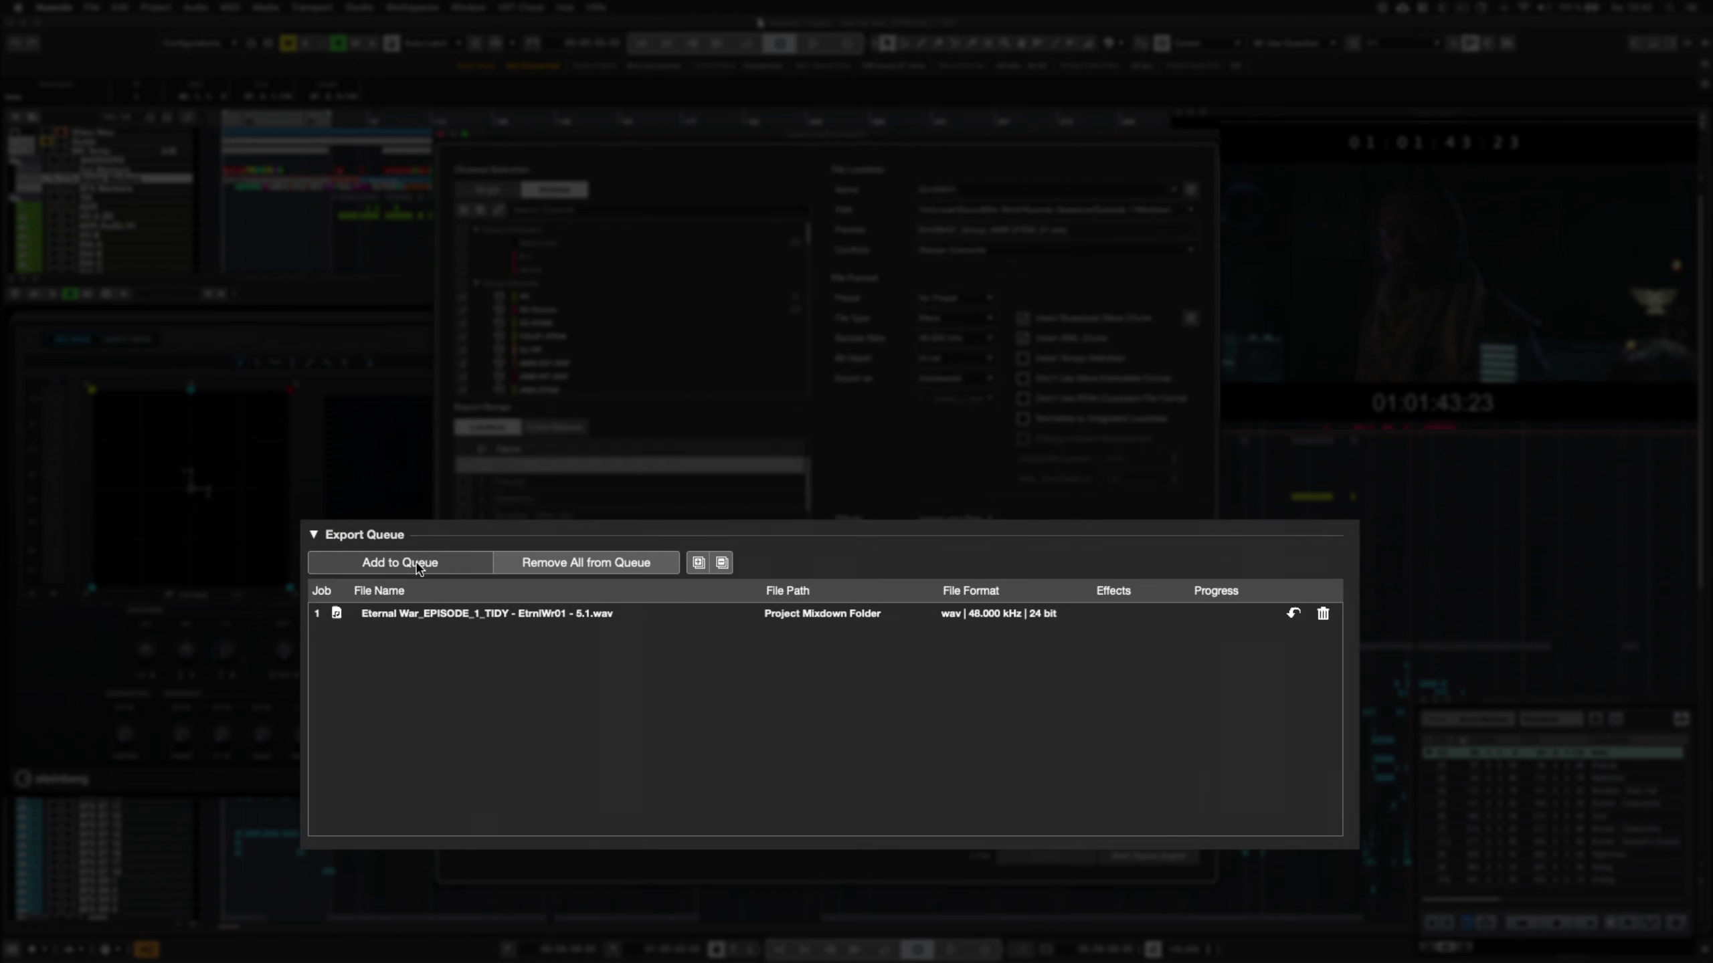
click(393, 562)
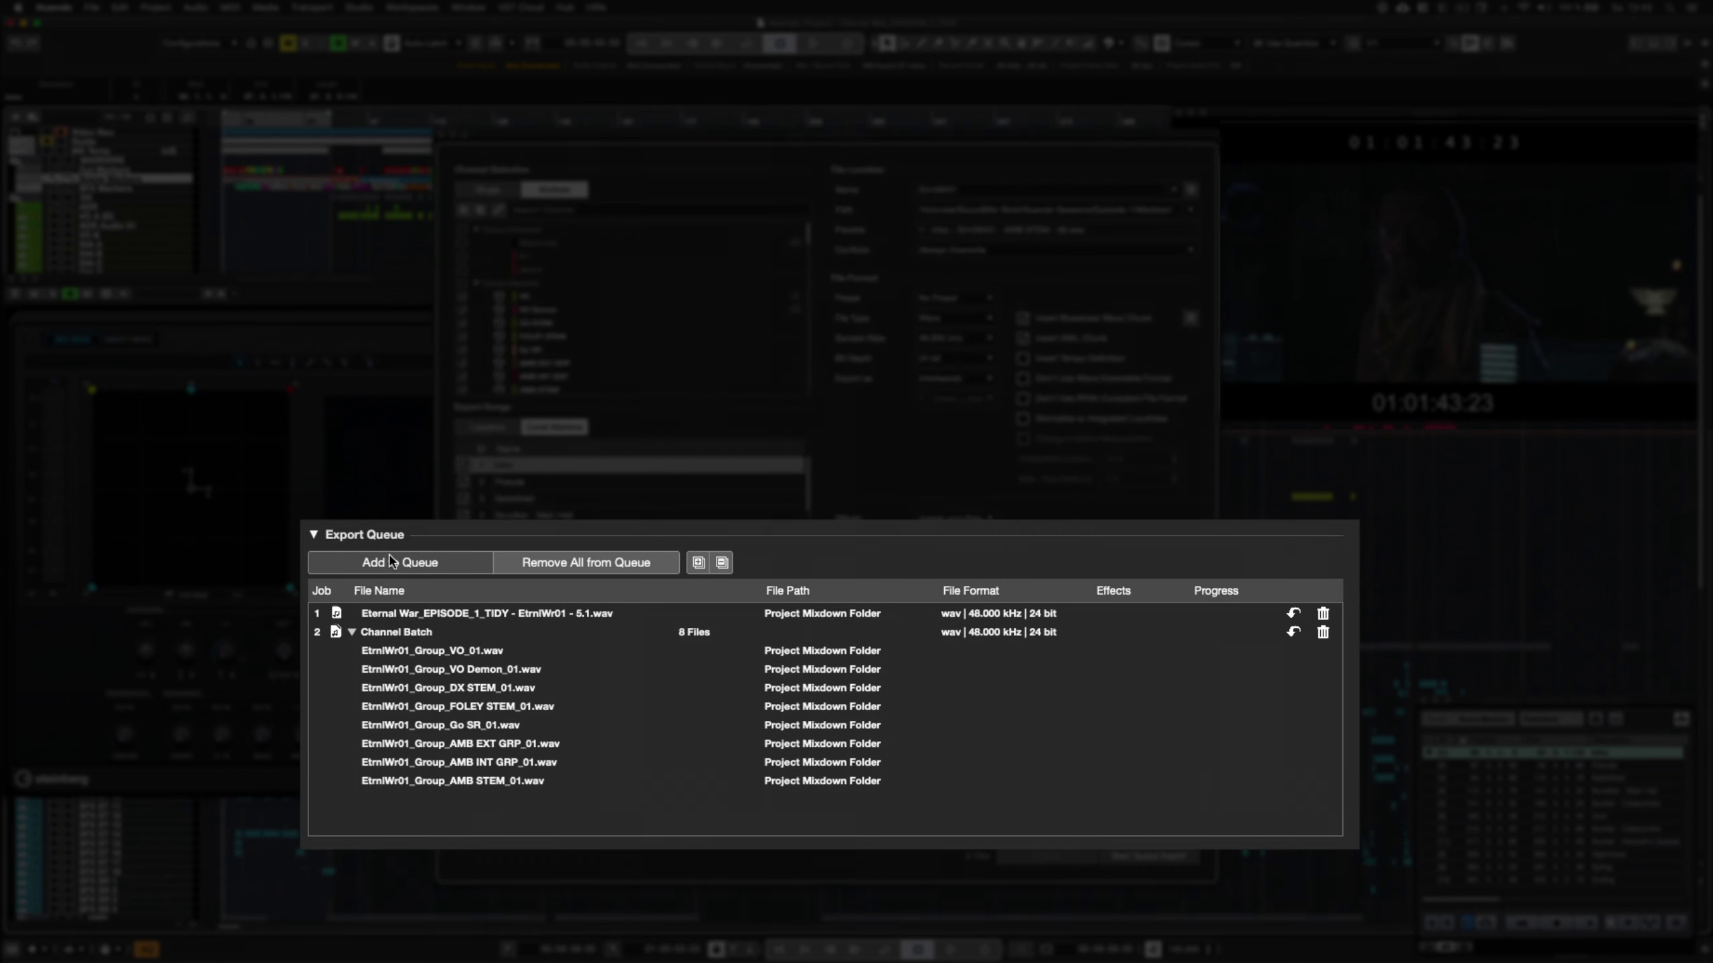
click(392, 561)
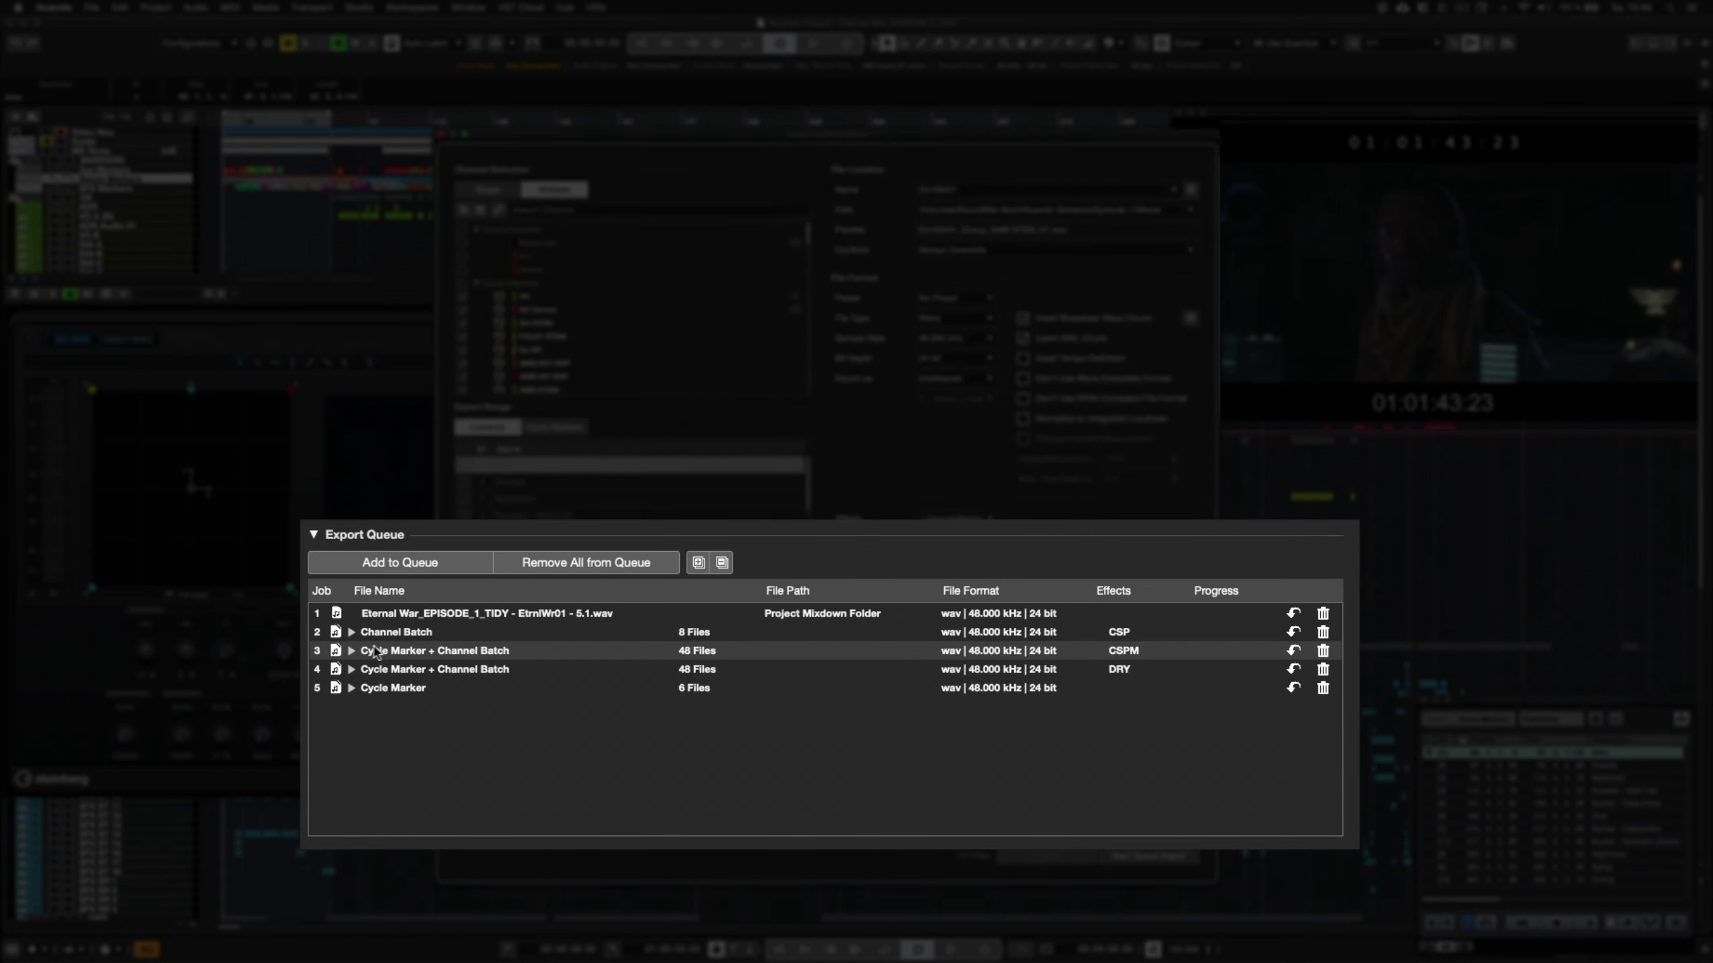
Check the Channel Batch and job 3 file lists, then restore a queued job's settings.
click(352, 633)
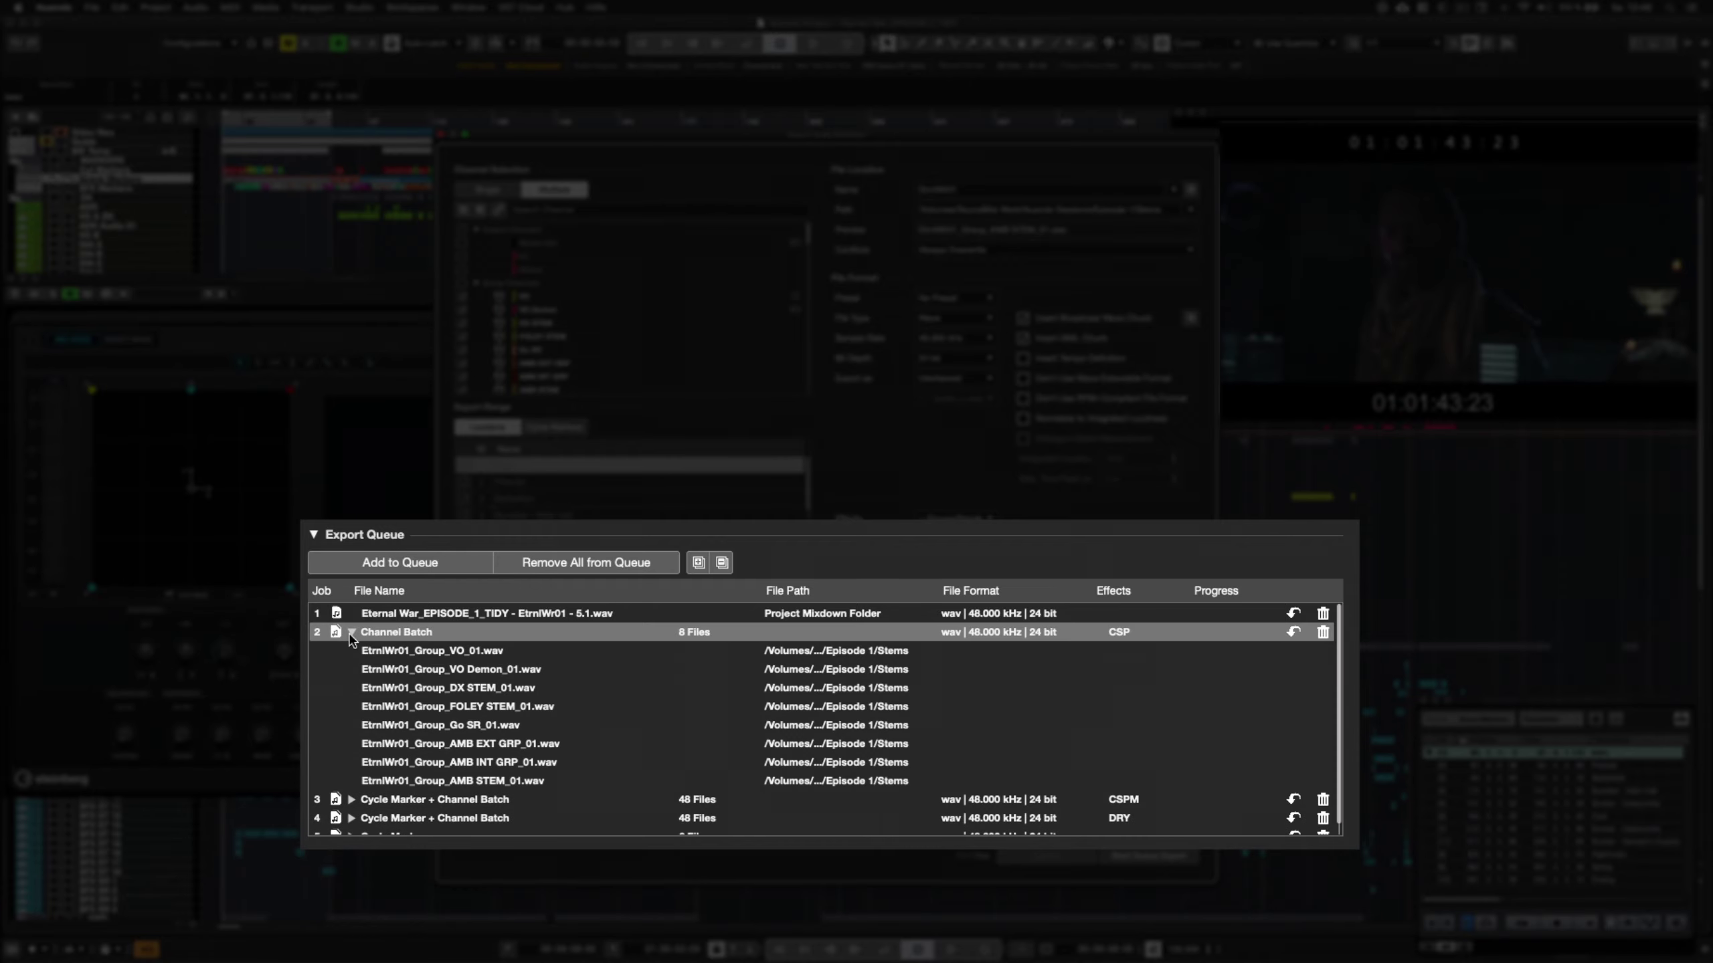
click(351, 633)
click(351, 650)
scroll(351, 663, down, 10)
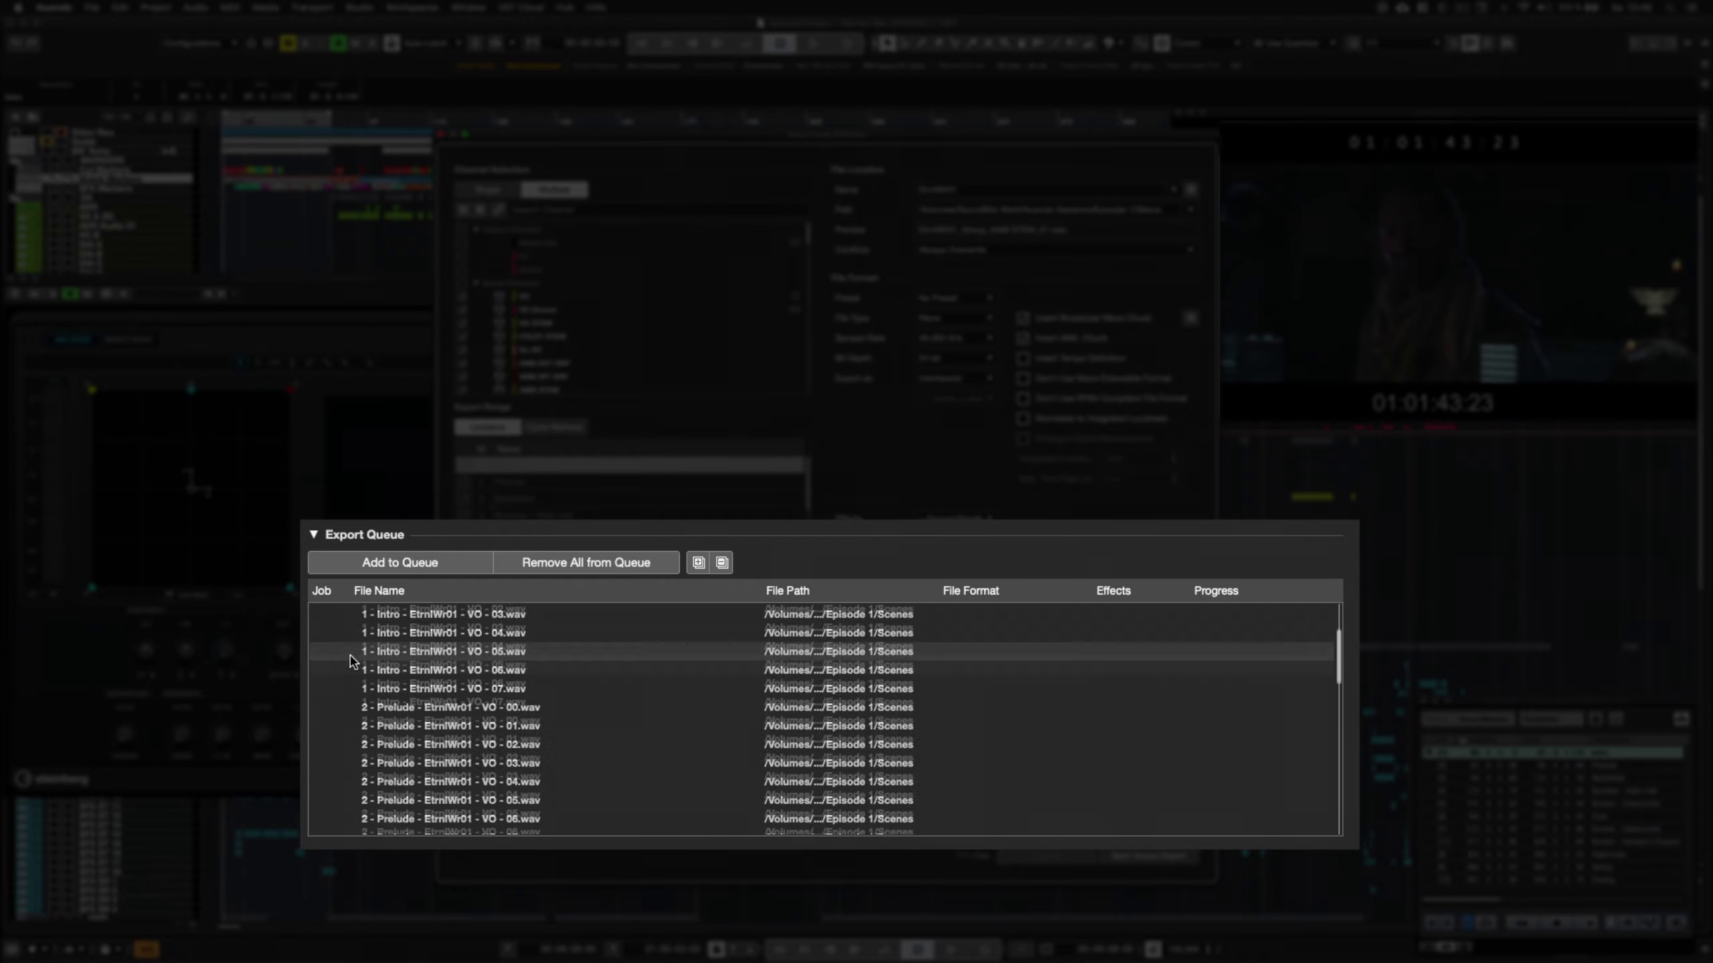
scroll(350, 663, down, 15)
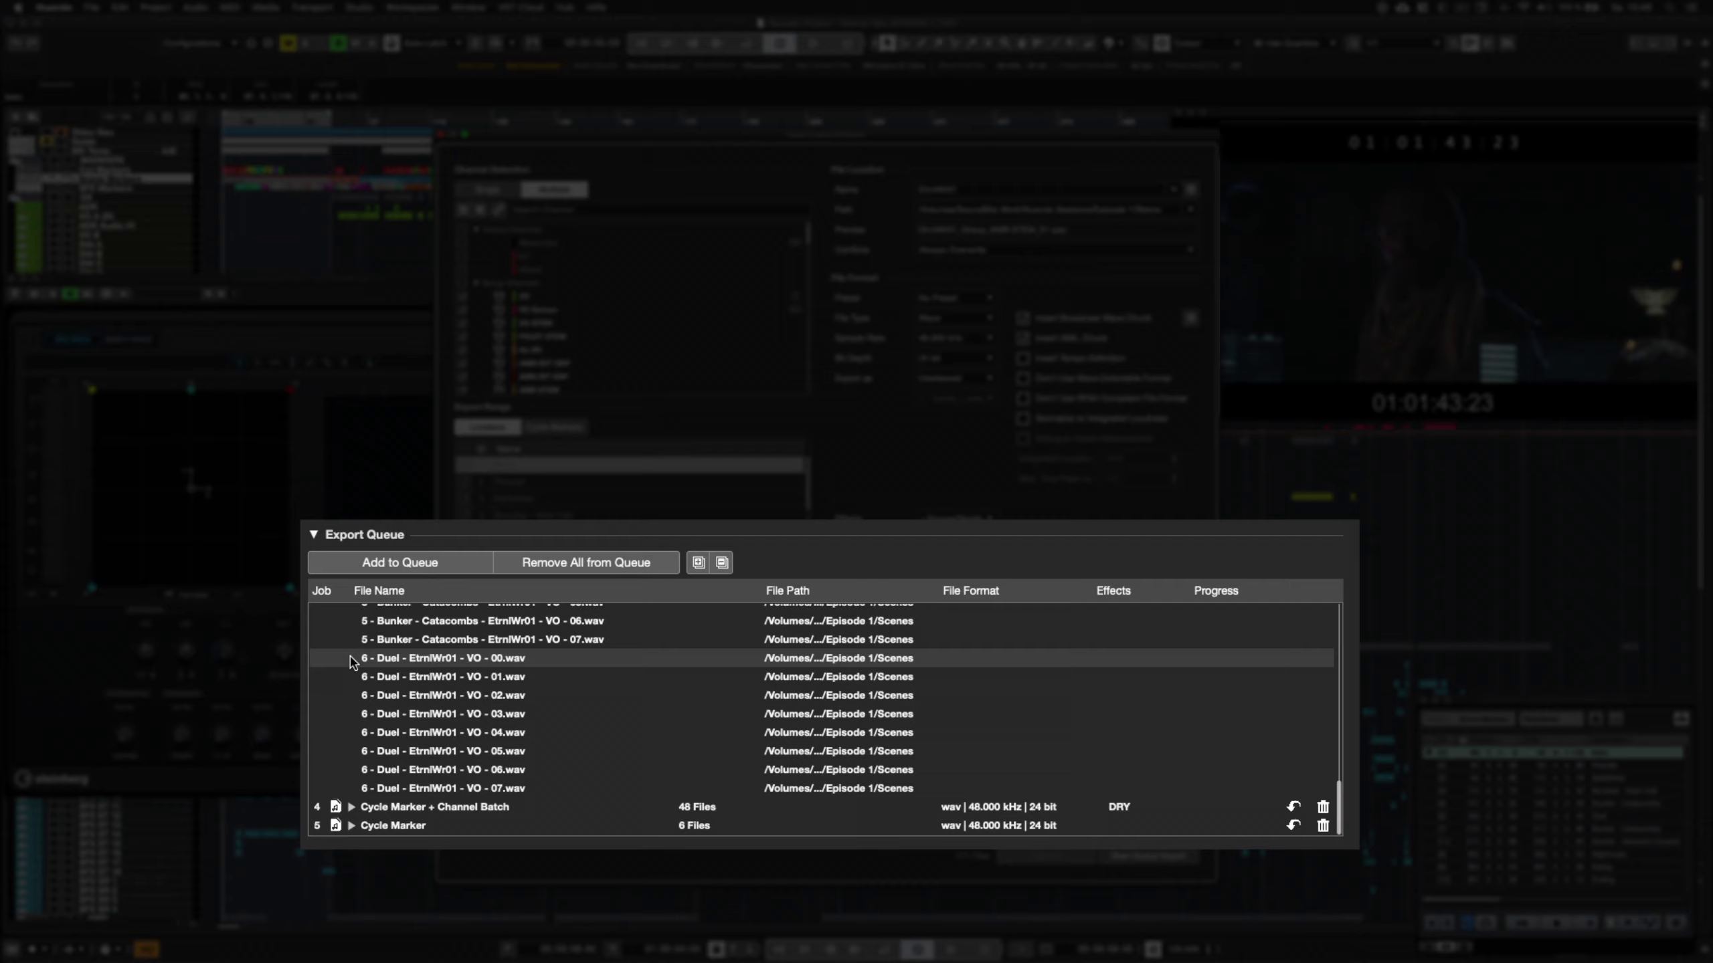
scroll(350, 660, up, 20)
click(352, 652)
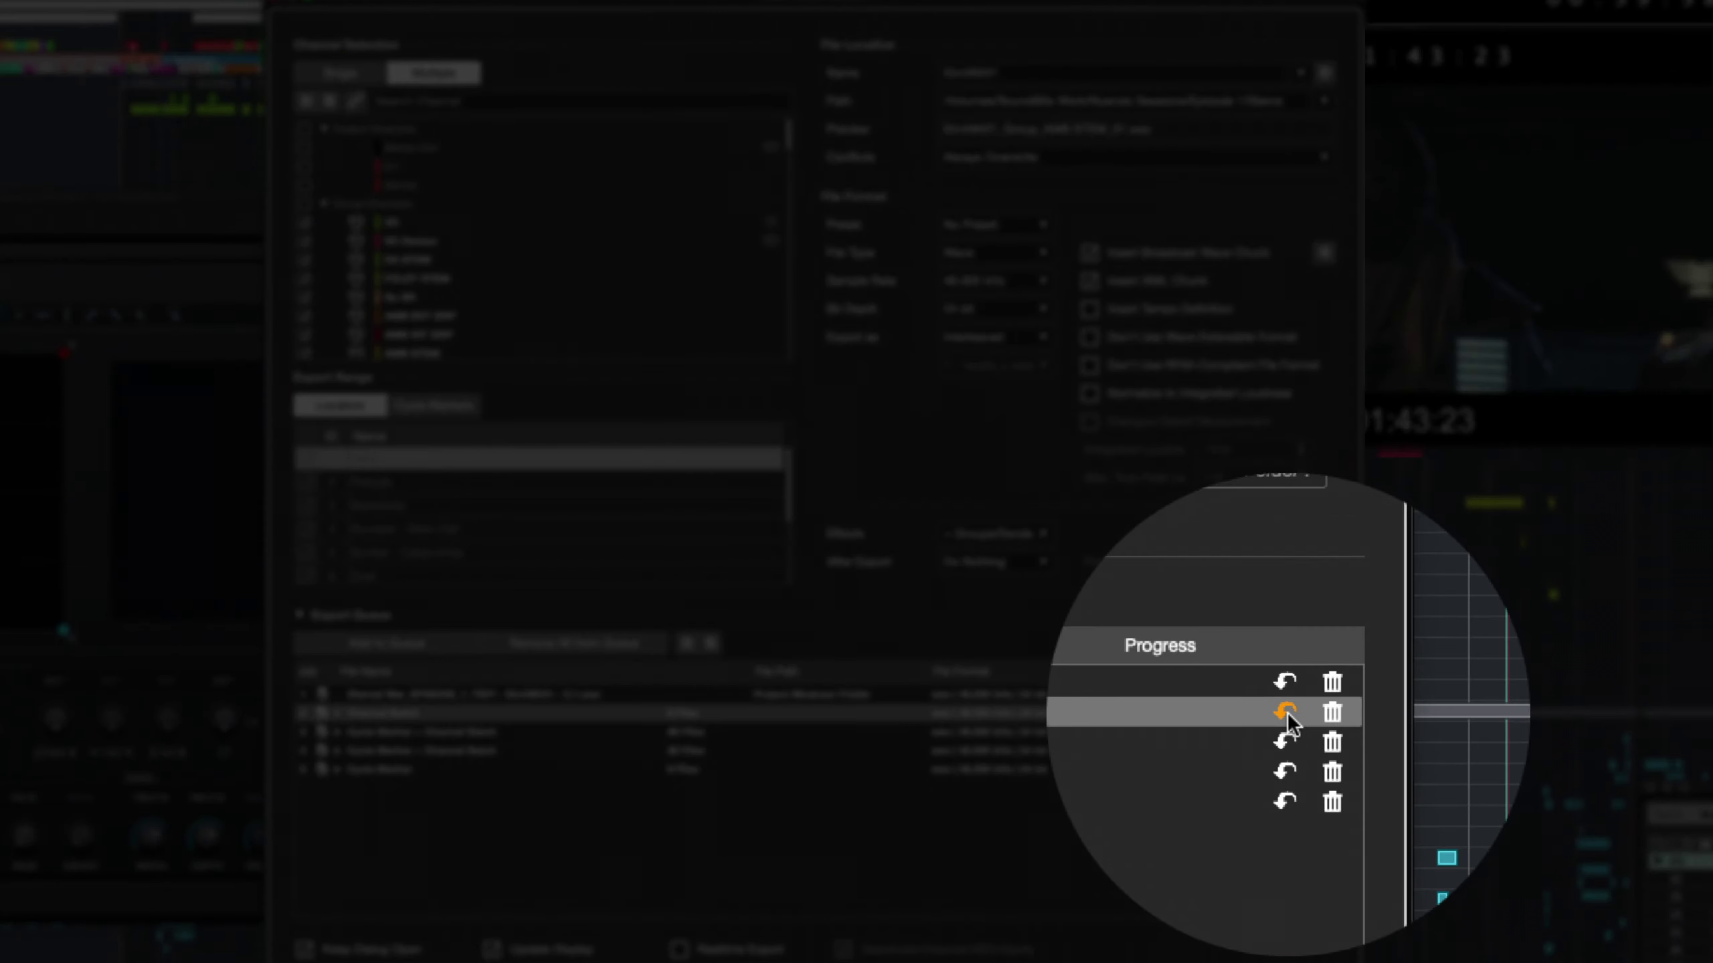
click(1287, 712)
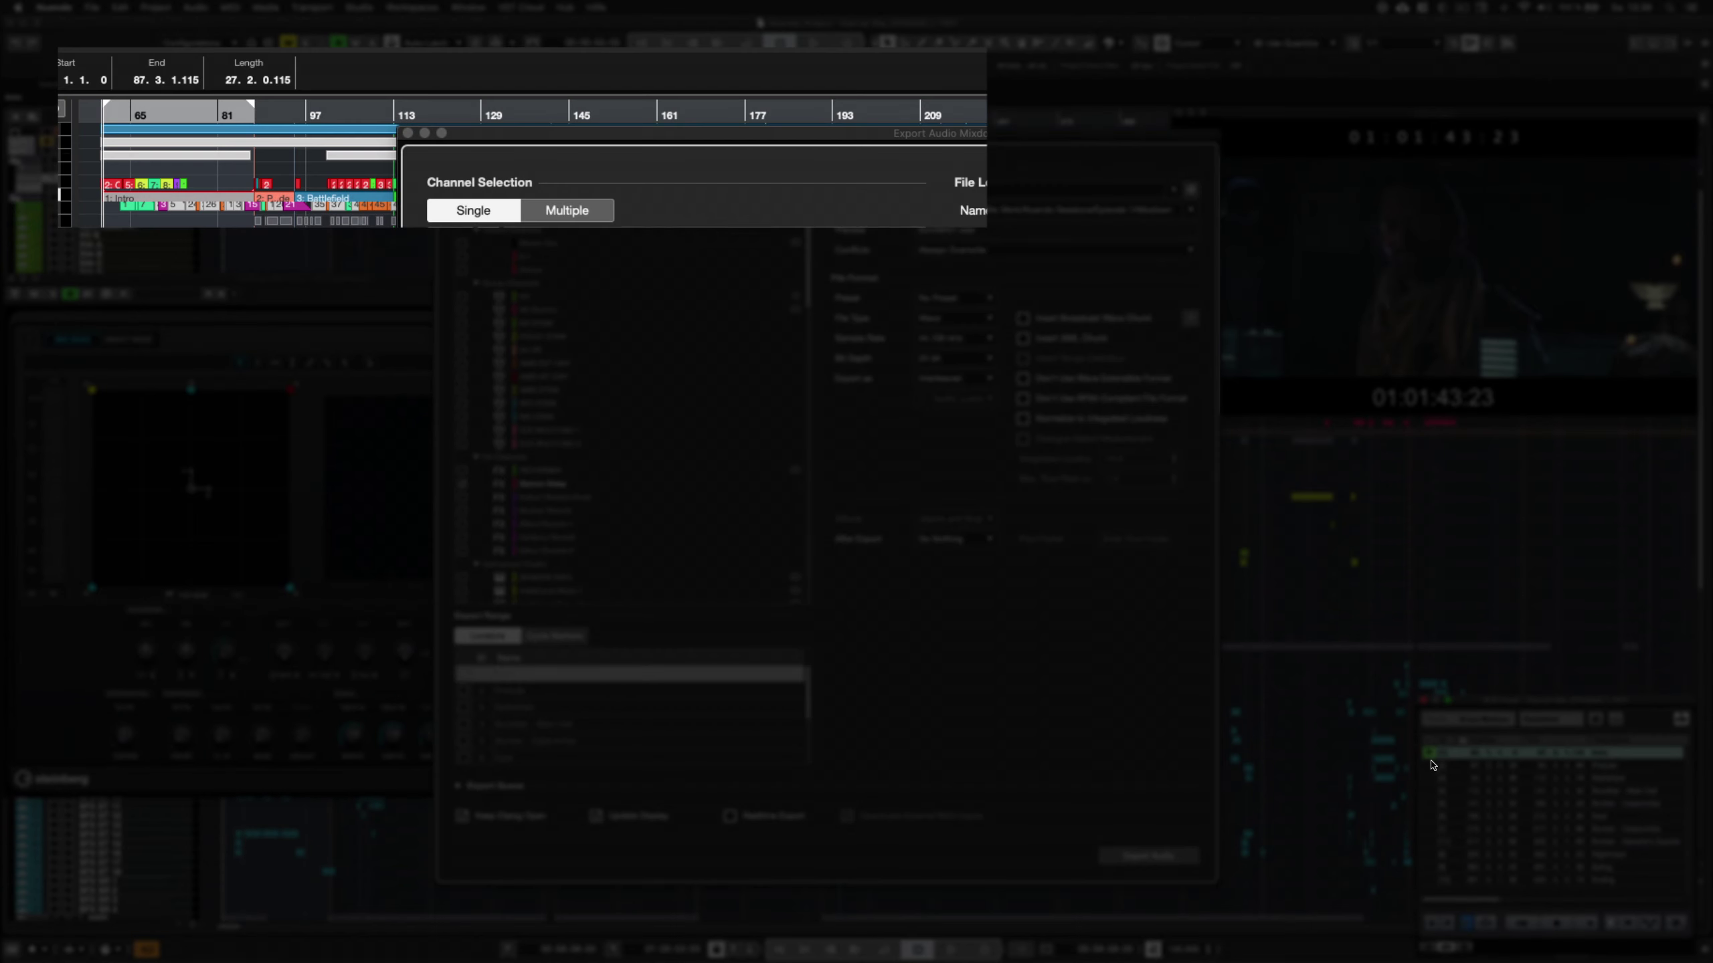
Set the export range to the Intro scene at 48 kHz, 24 bit.
click(1427, 804)
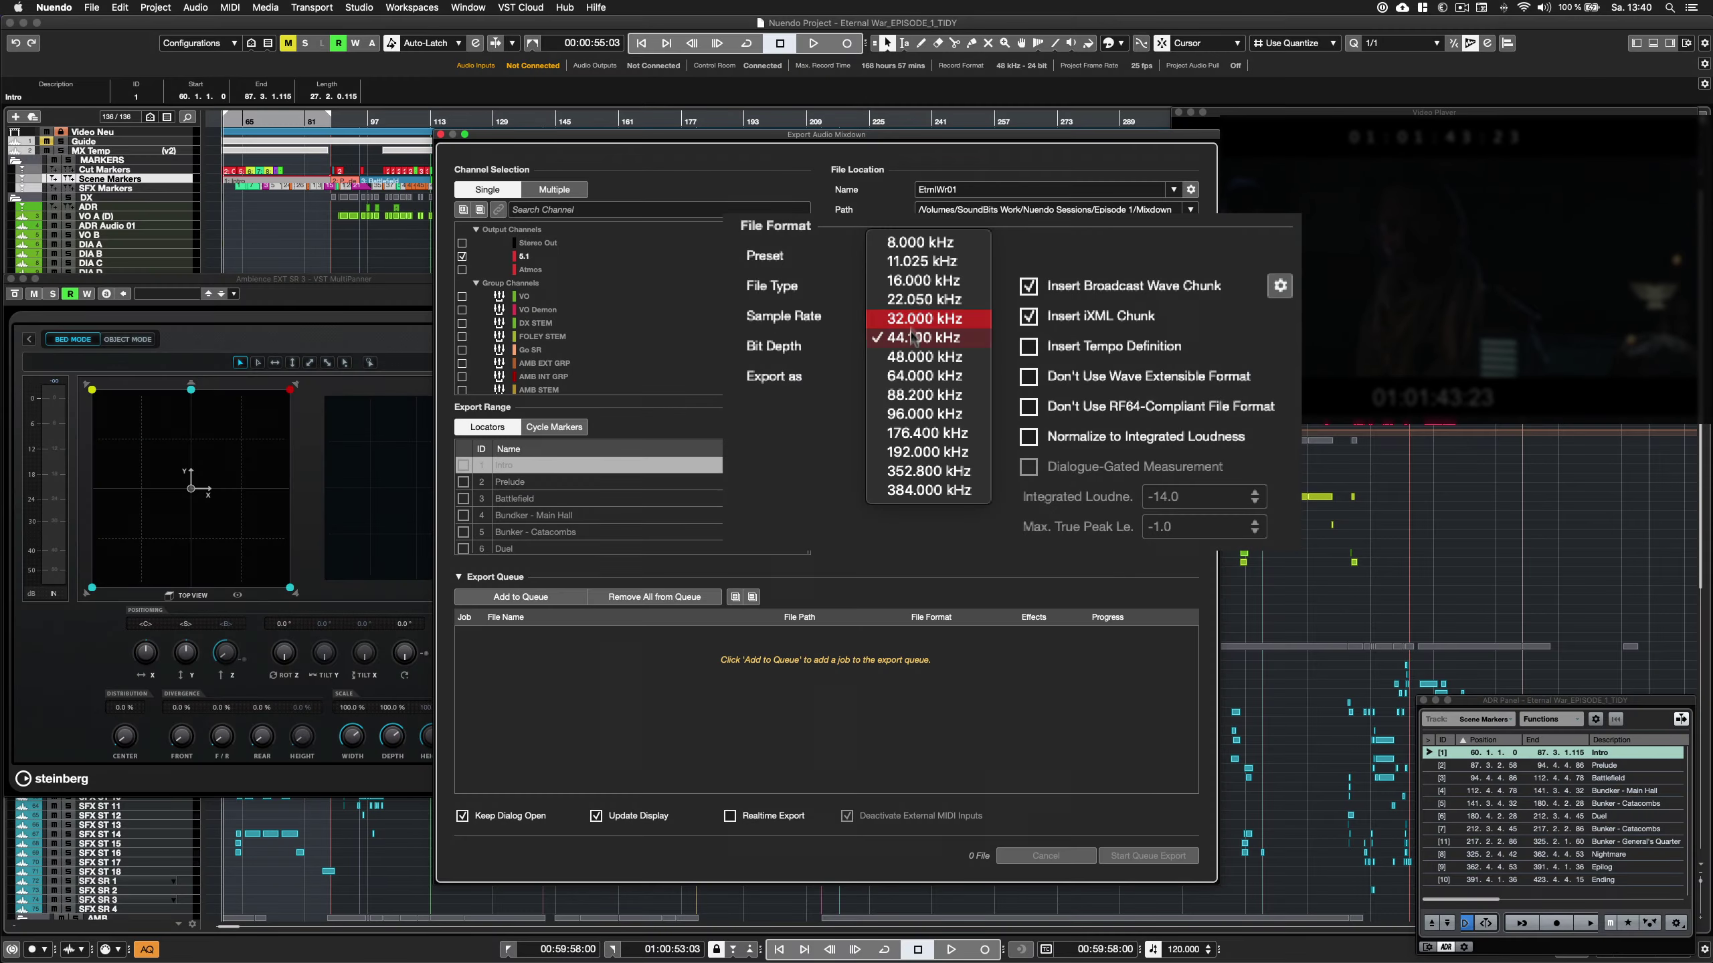
click(927, 363)
click(954, 357)
click(927, 359)
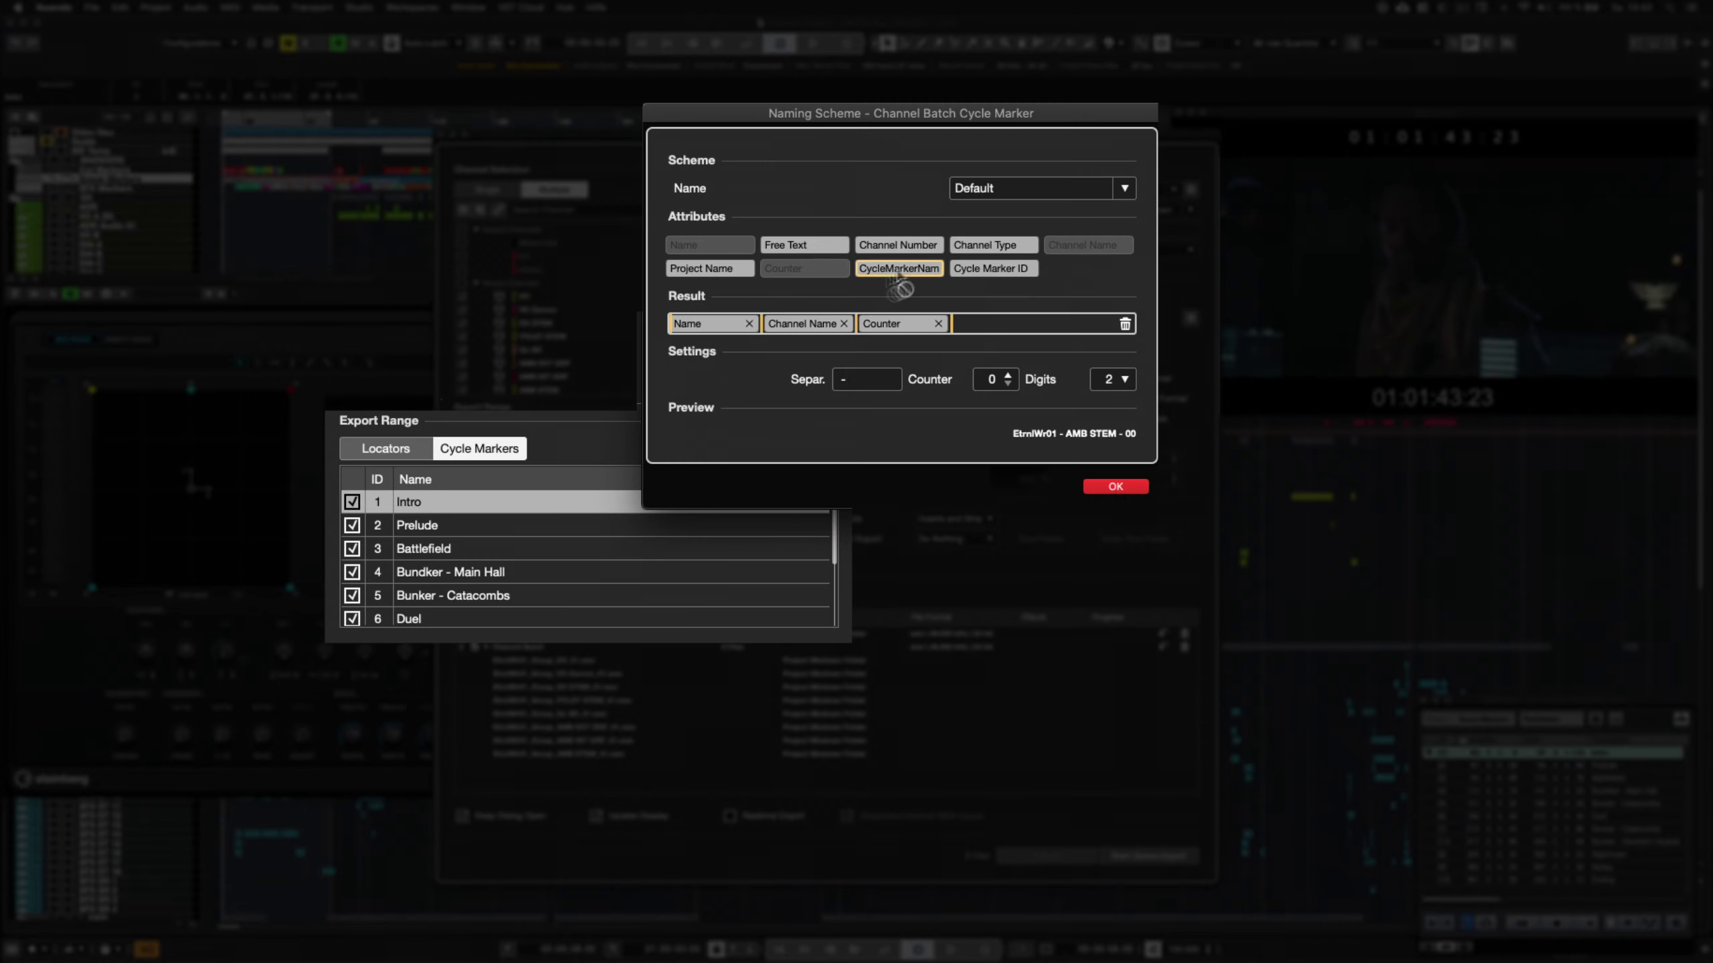
Add cycle marker names to file names, export into a new Stems folder, and run the queue.
drag(900, 289, 779, 334)
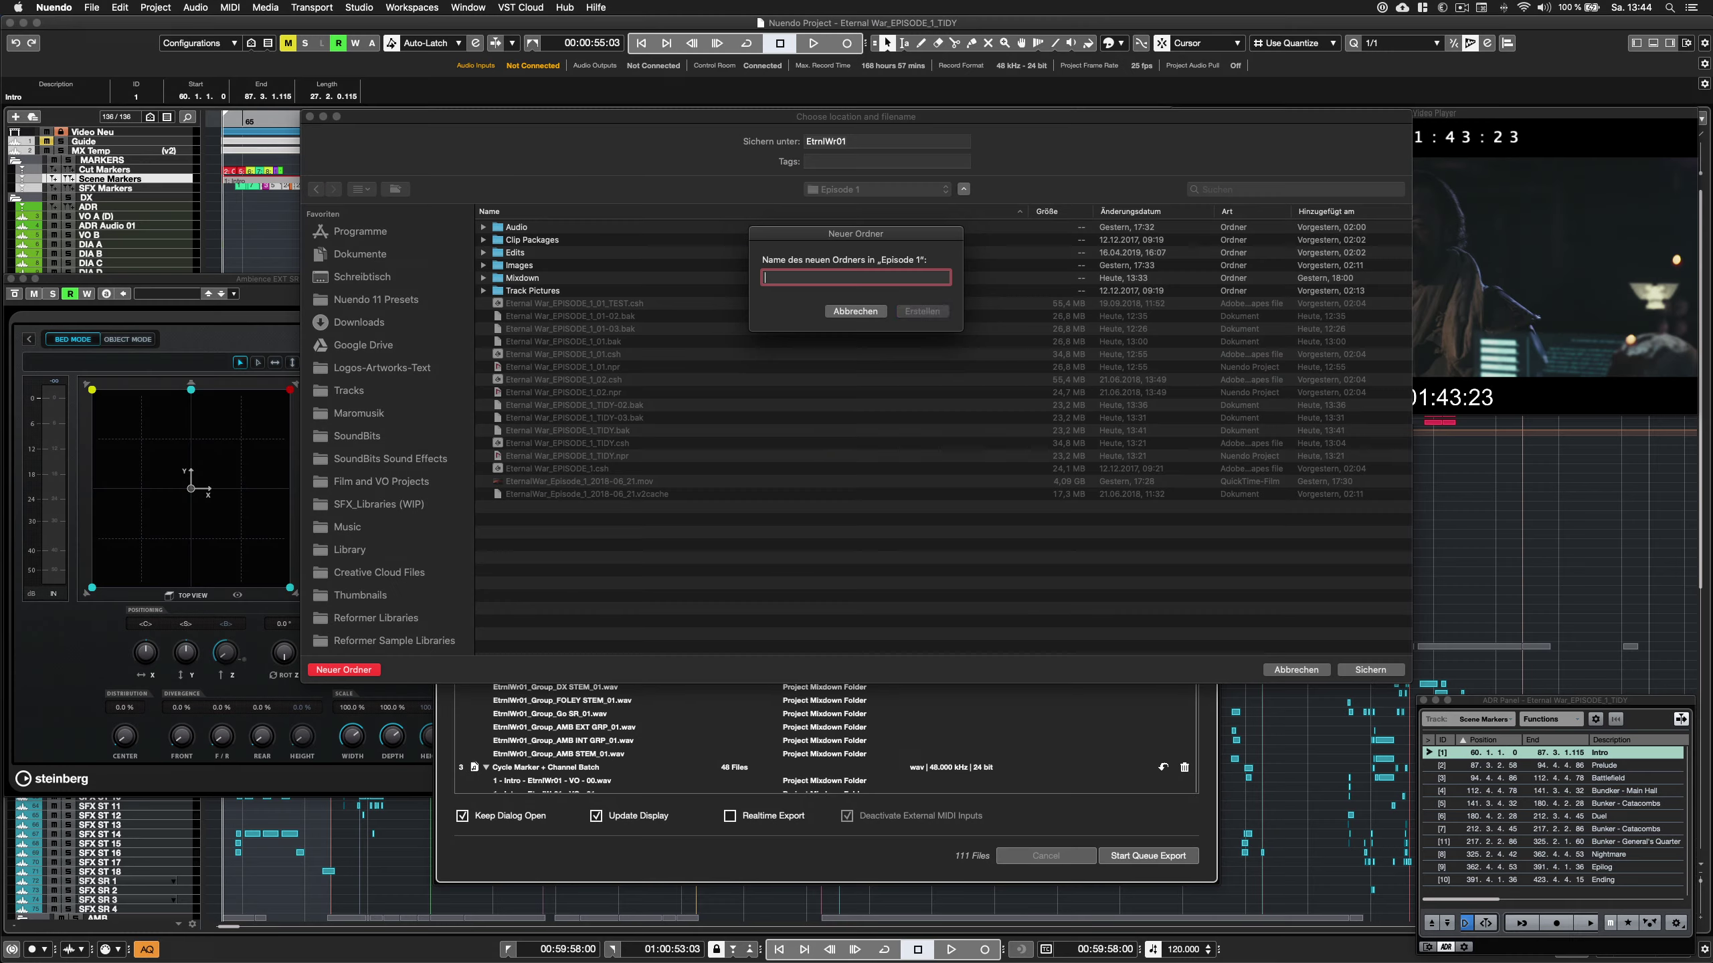
text(Stems)
key(Return)
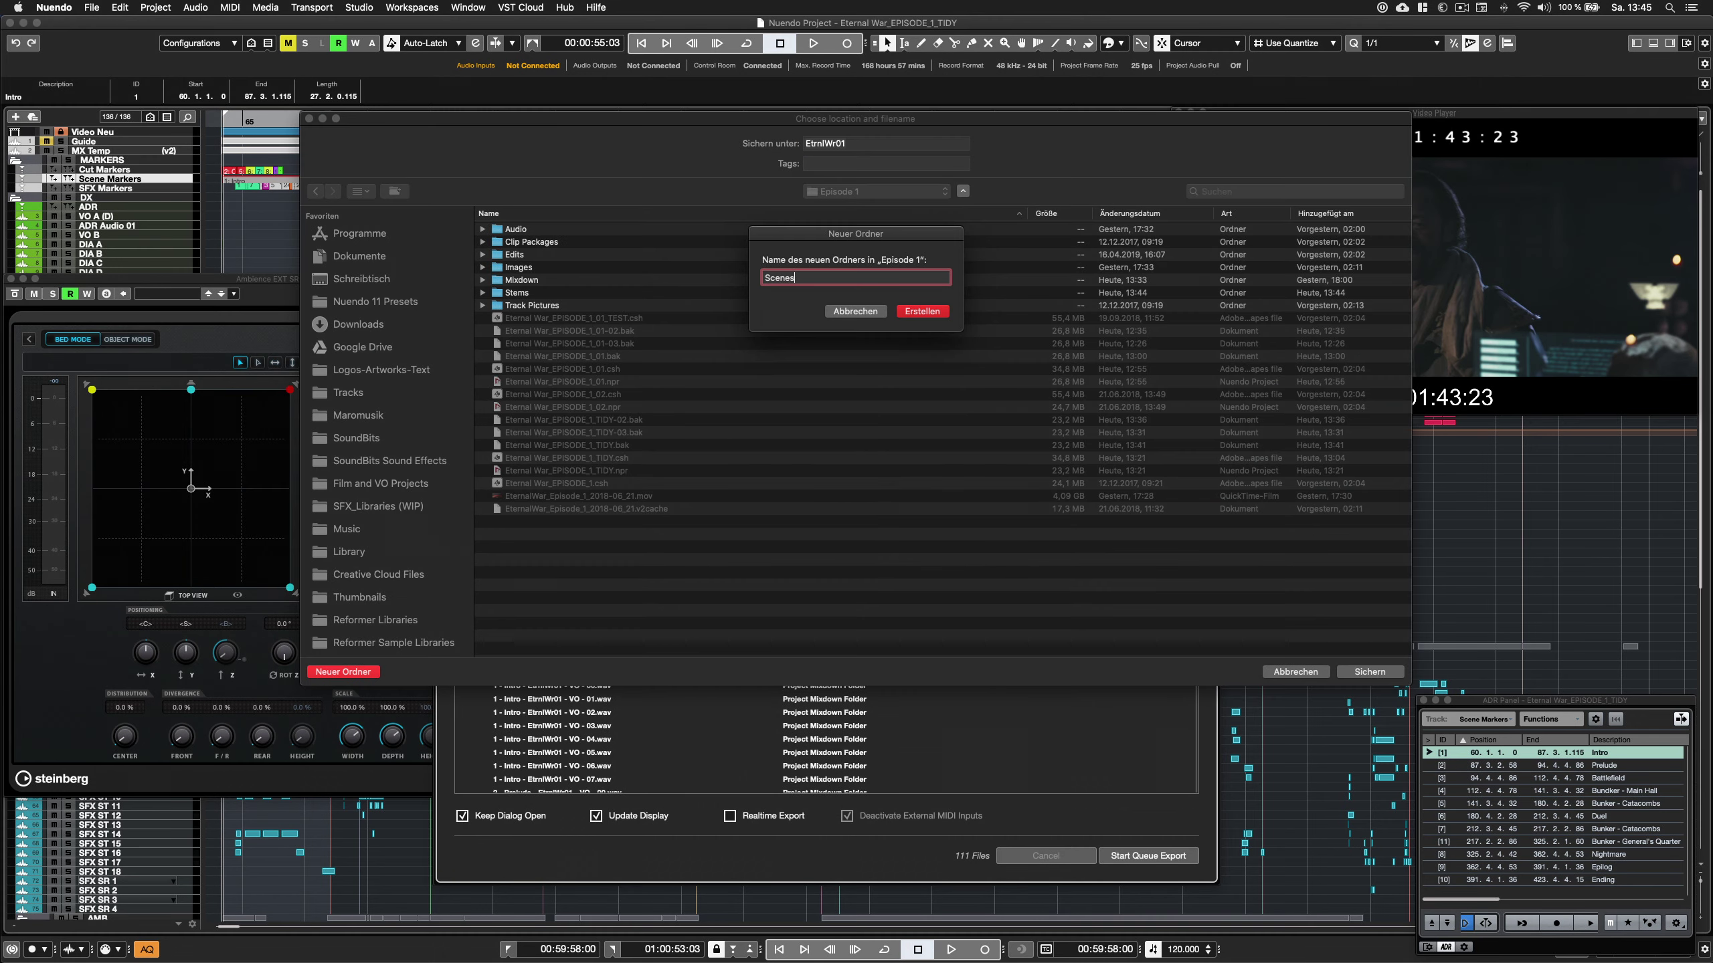
click(1370, 670)
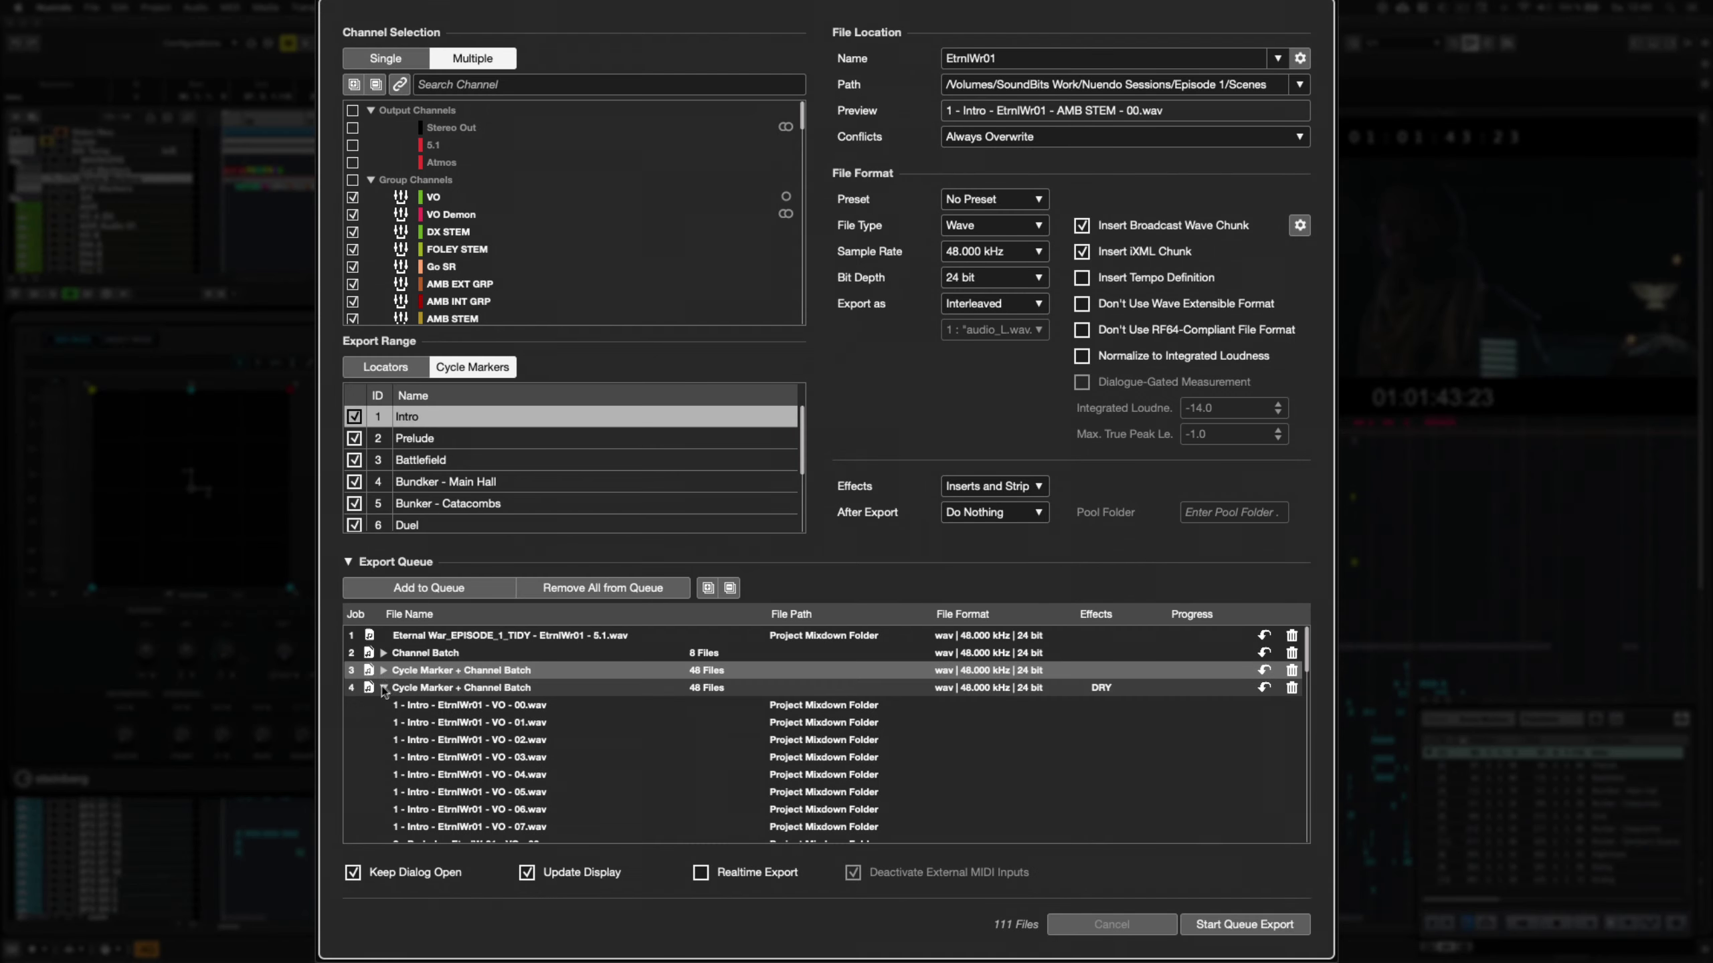
click(382, 652)
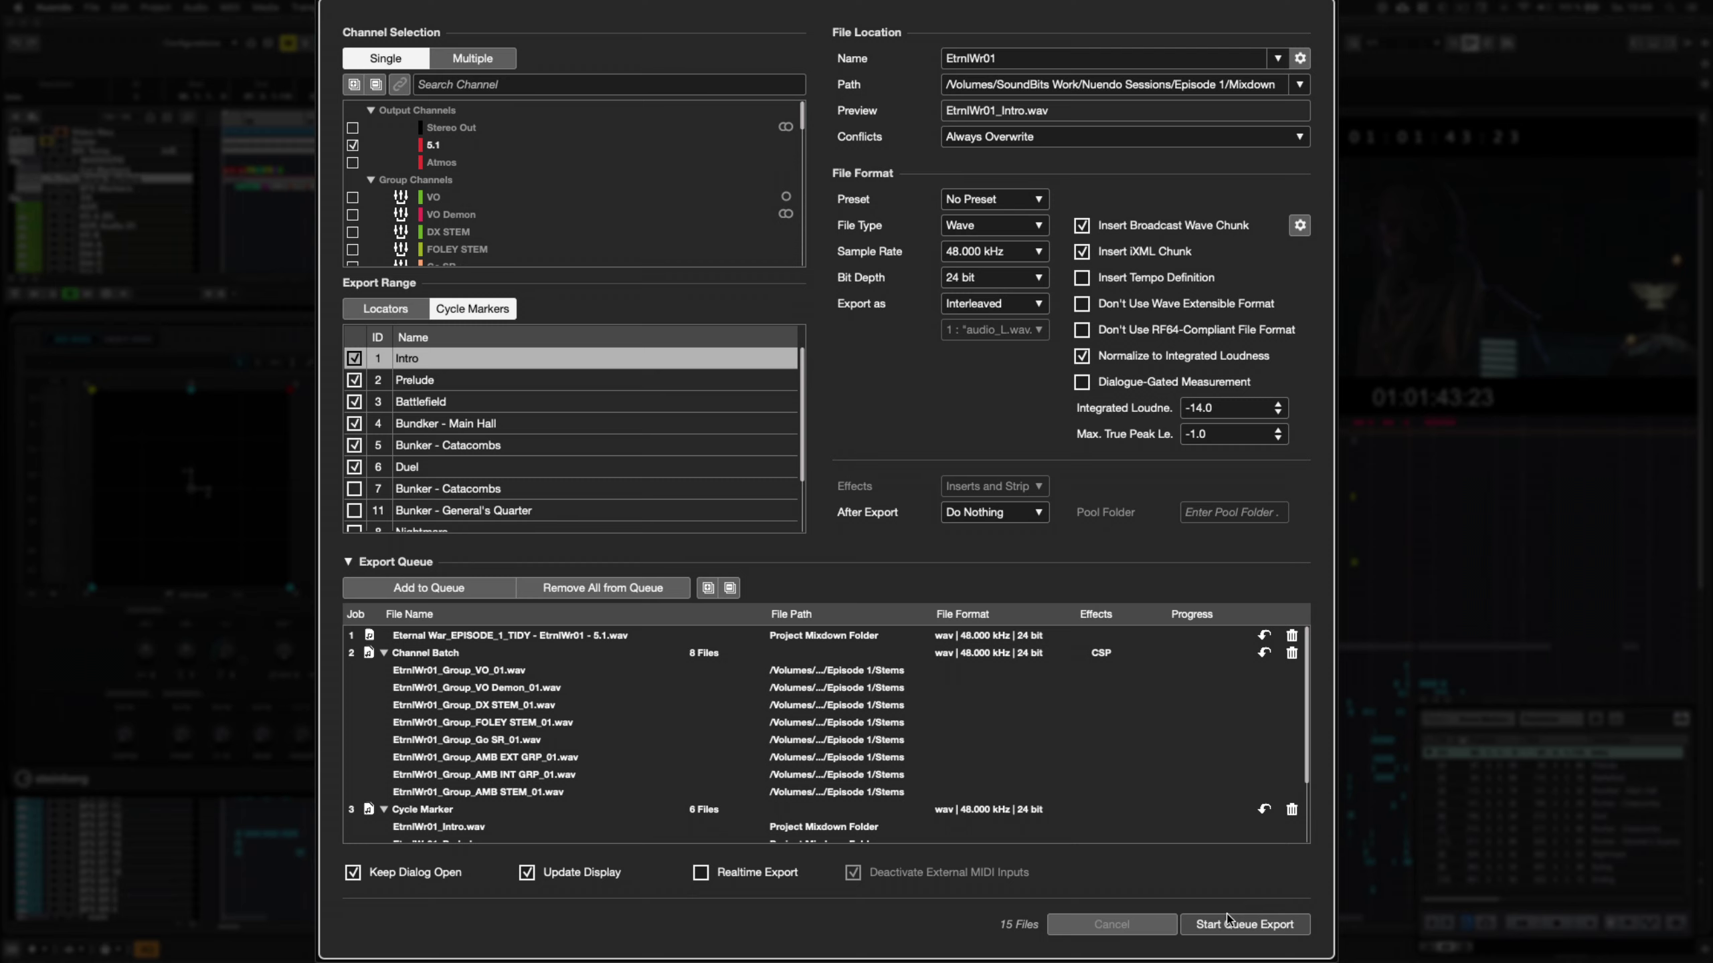
key(Return)
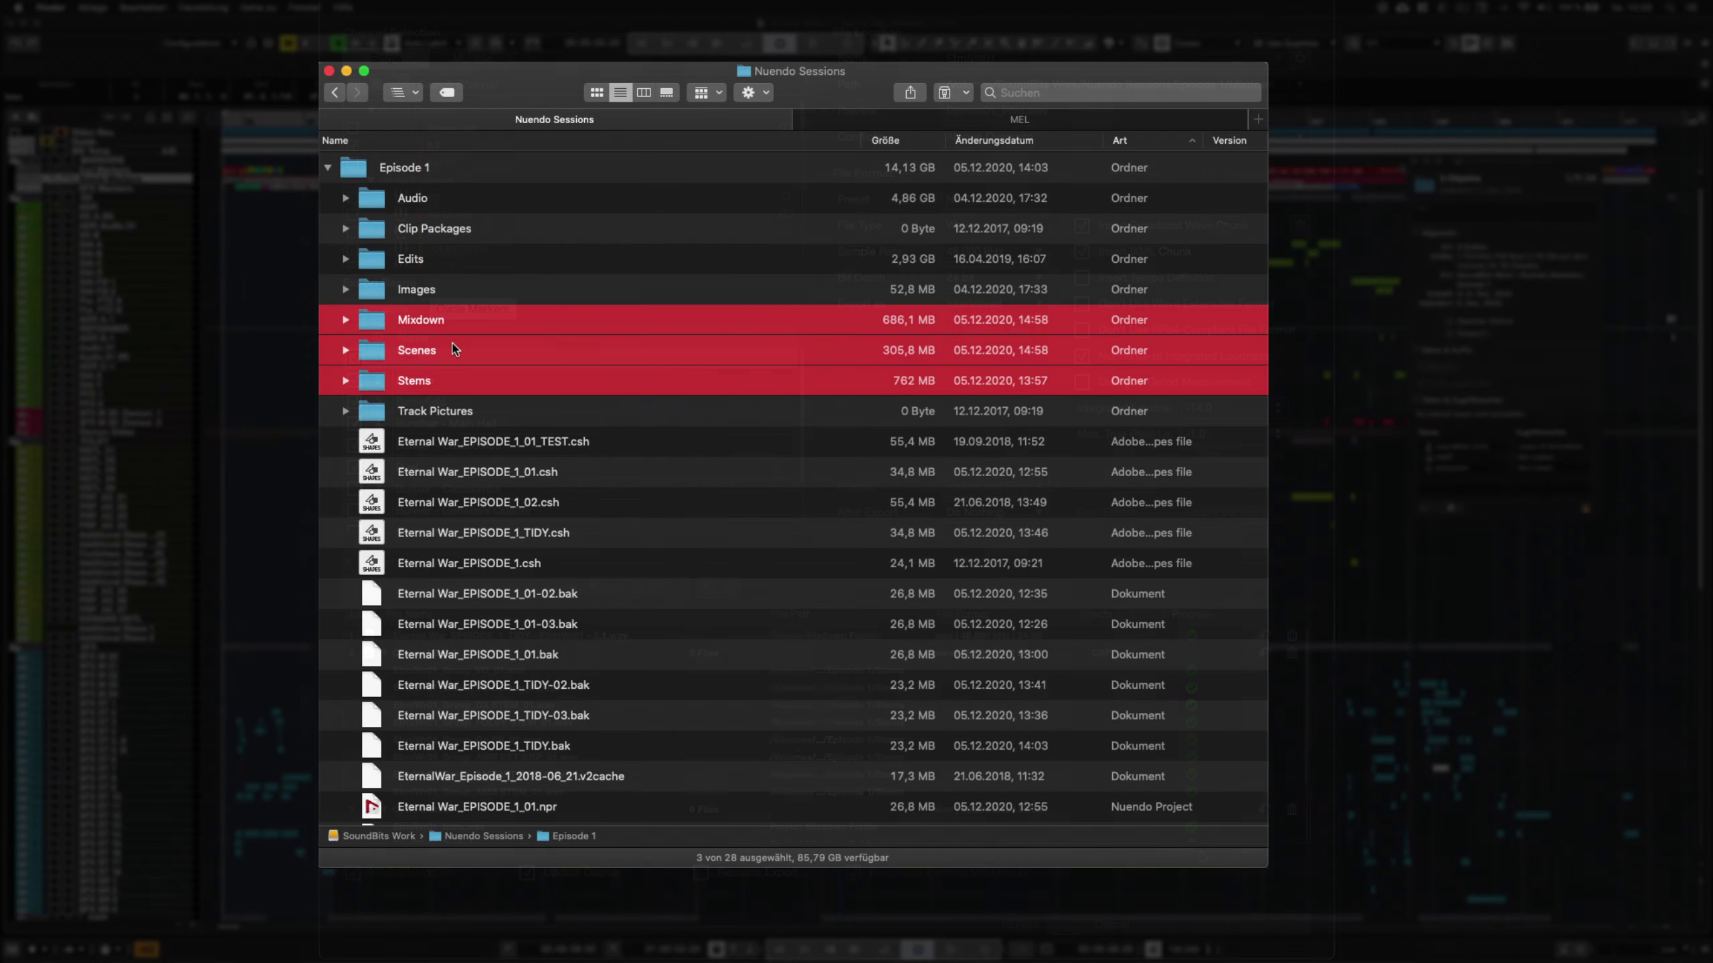
Expand the Episode 1 Mixdown folder and scroll through its Scenes and Stems subfolders.
key(Right)
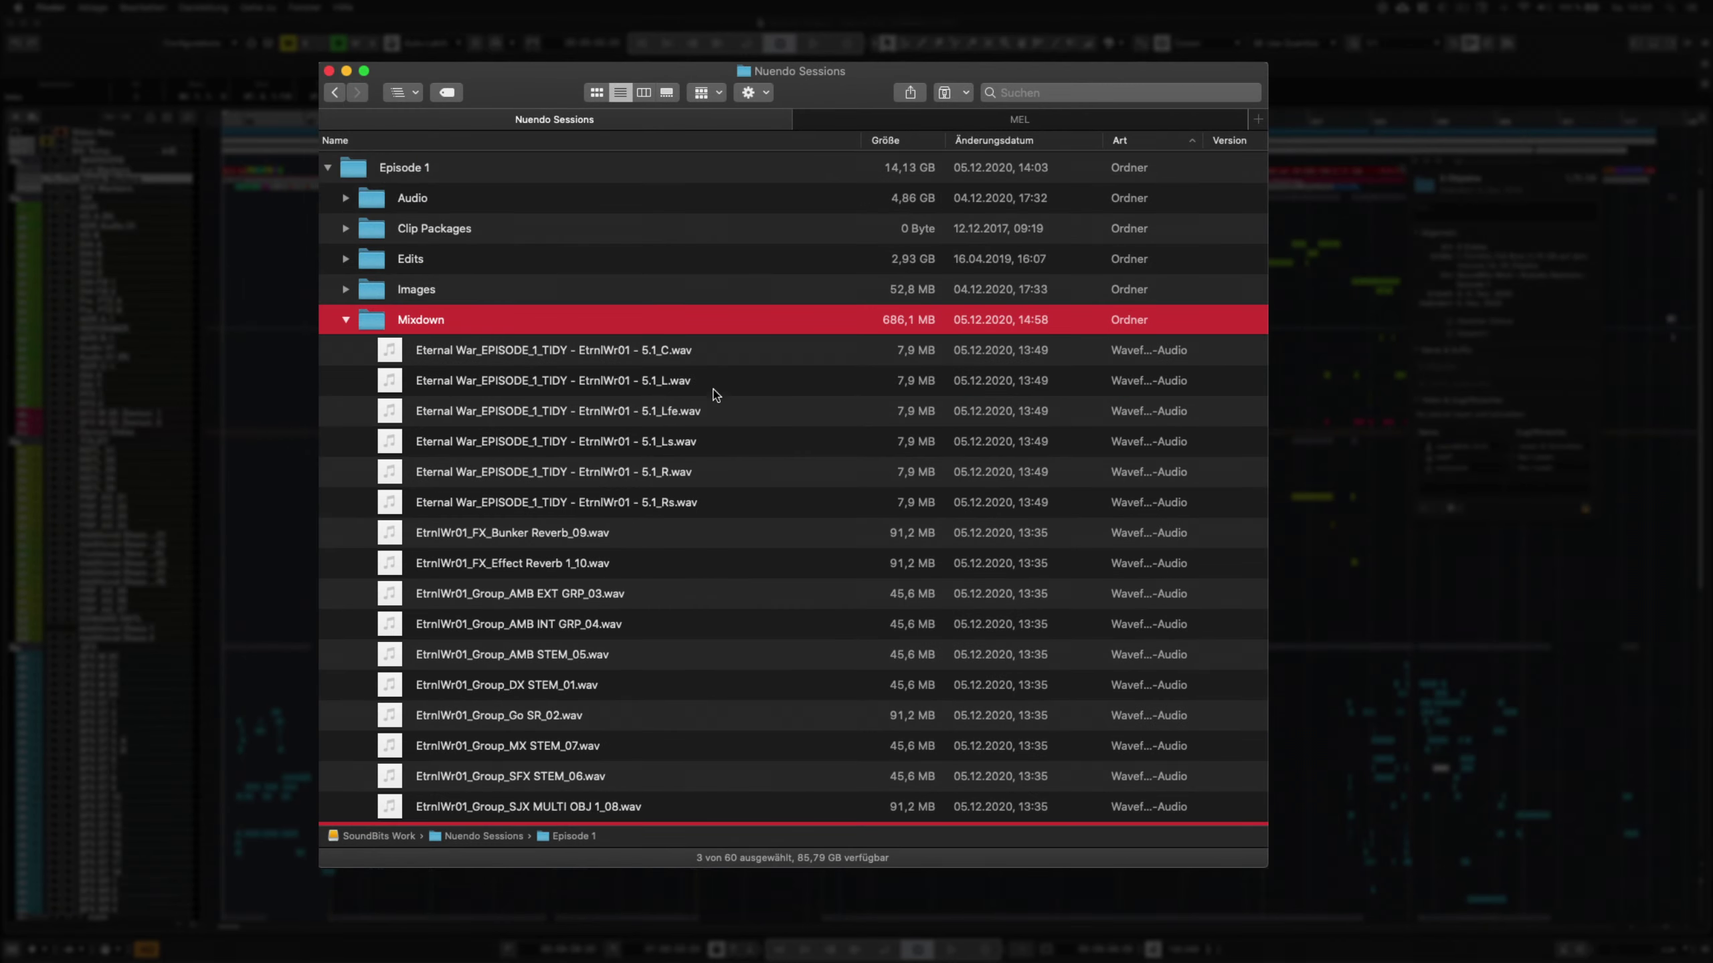
scroll(715, 396, down, 10)
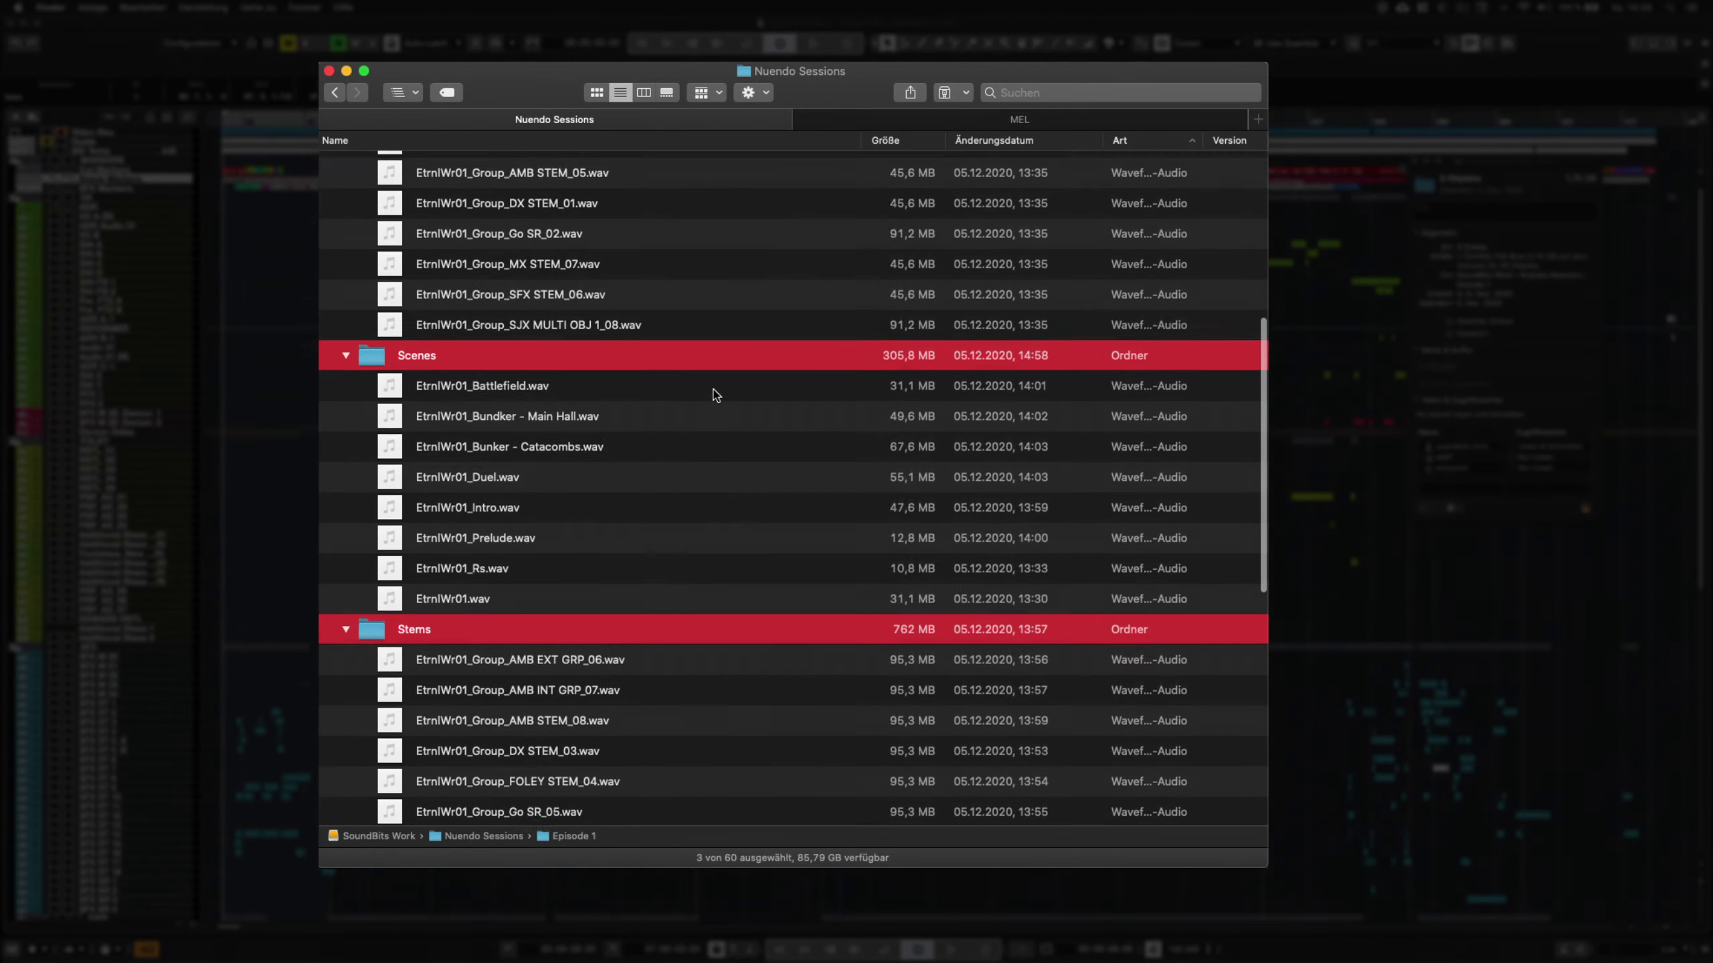
scroll(715, 396, down, 3)
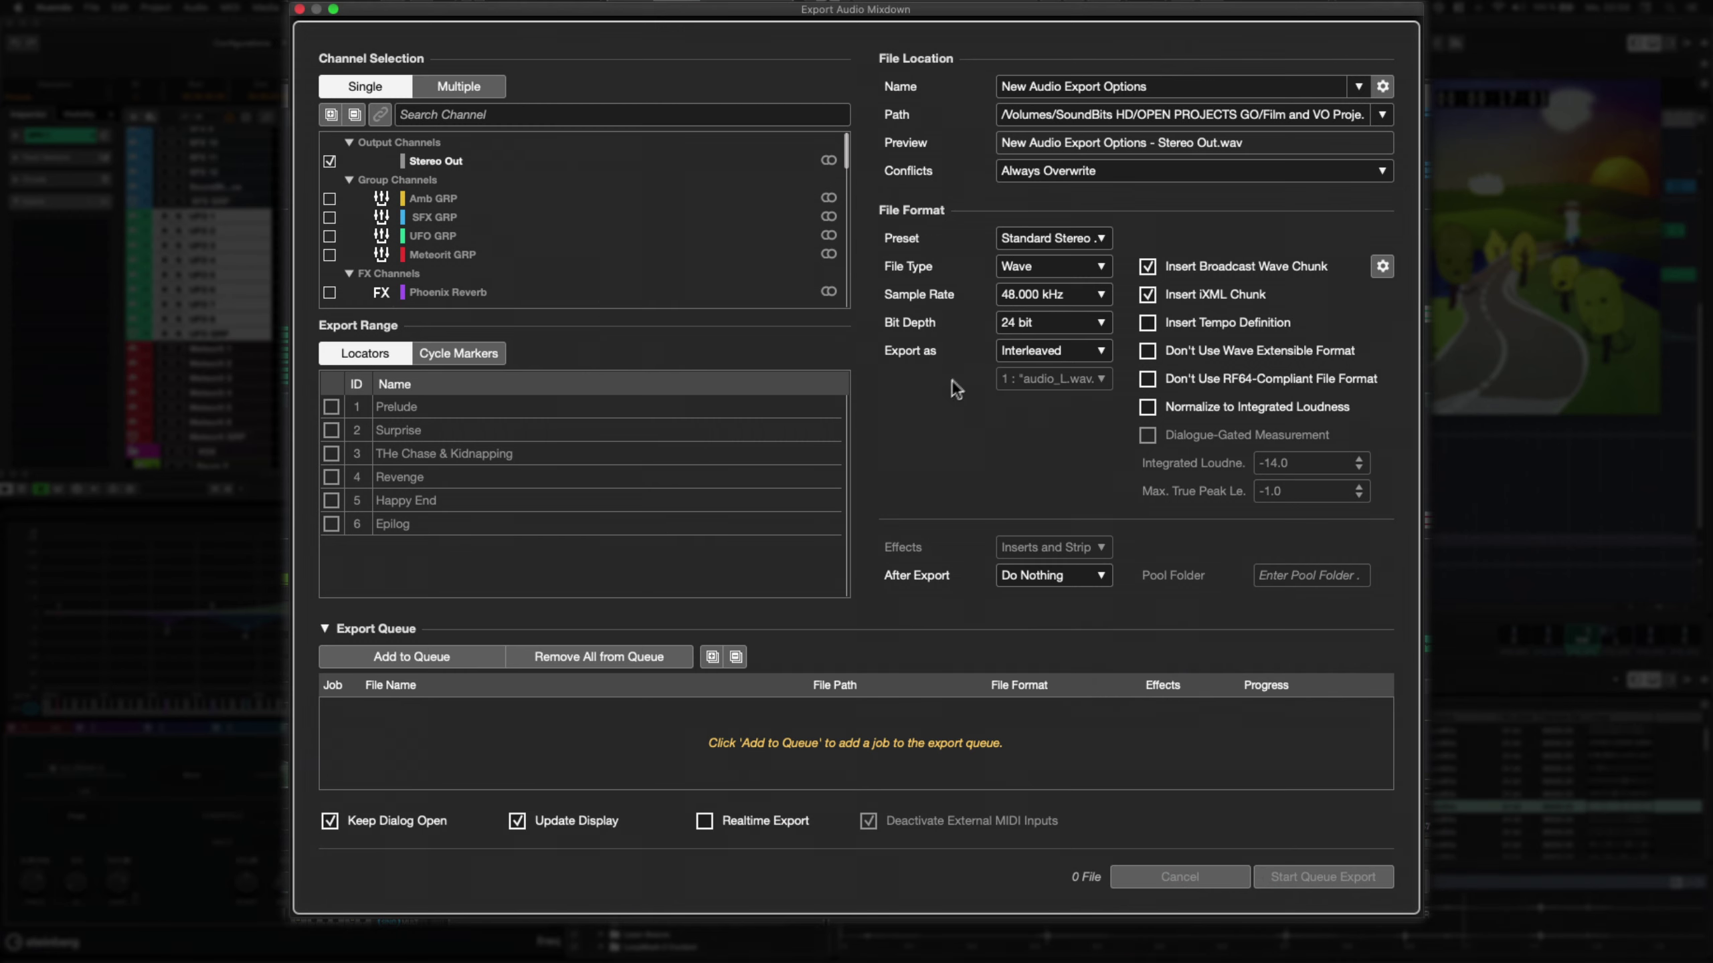
Queue a Stereo Out job using the HQ MP3 preset.
click(1071, 238)
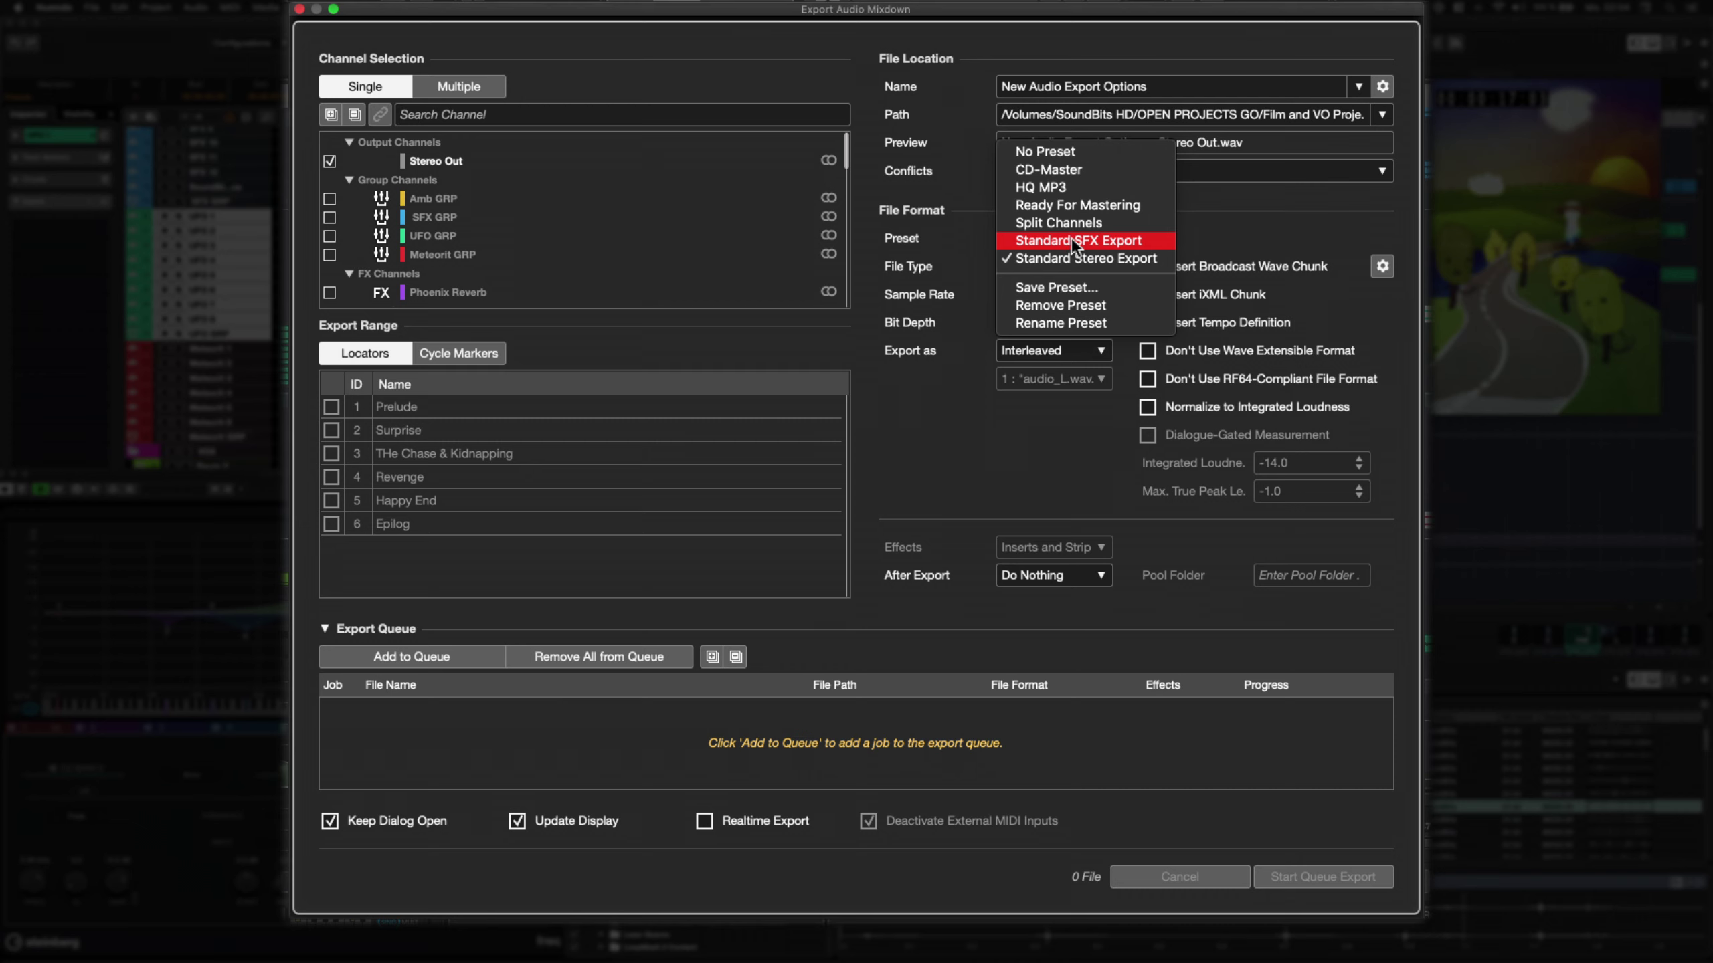
click(1087, 189)
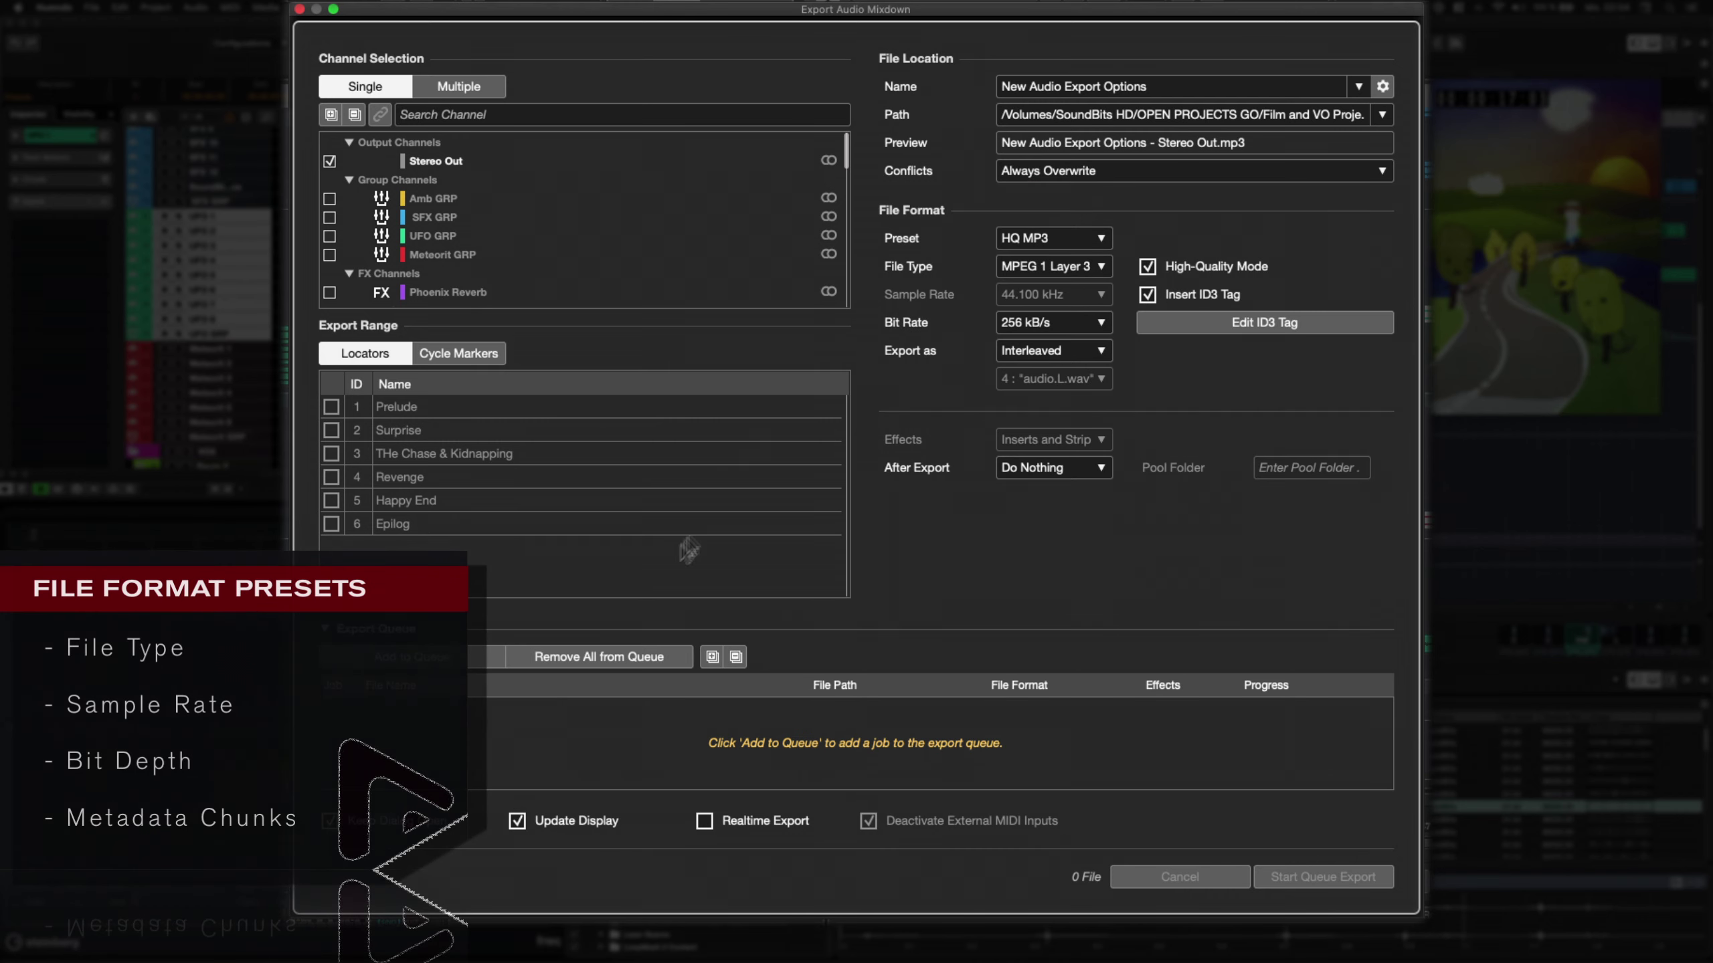
click(448, 659)
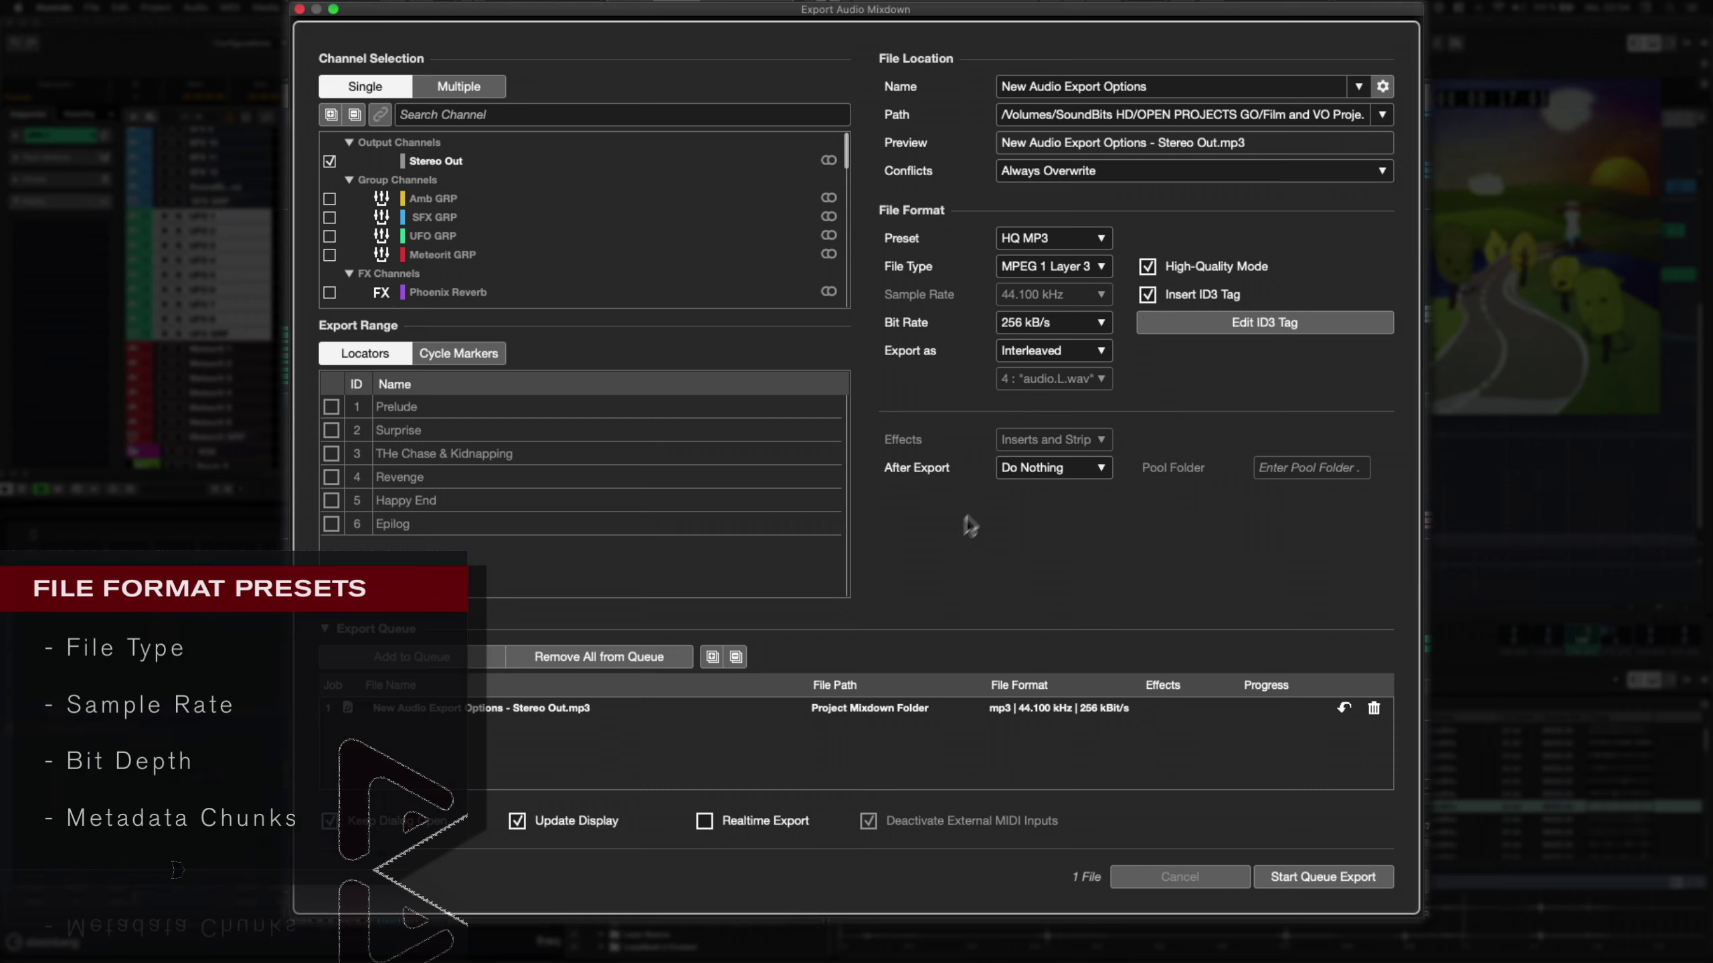
Queue a WAV stereo job using the Standard Stereo Export preset.
click(1049, 240)
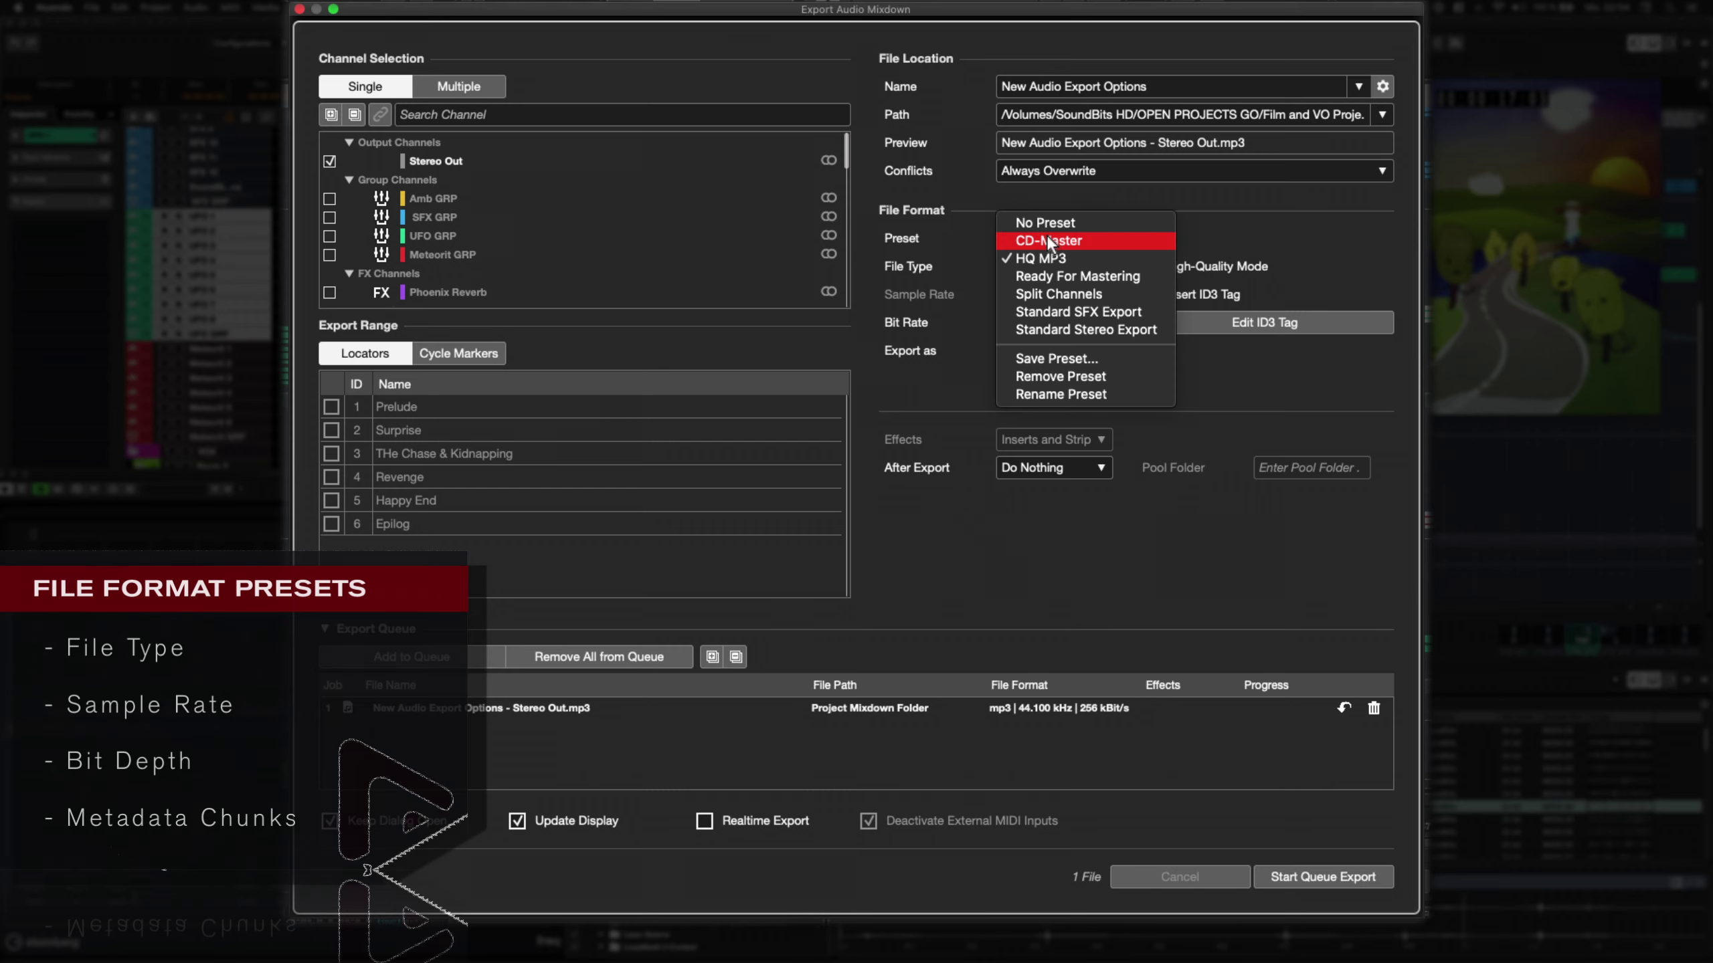
click(1065, 330)
click(442, 657)
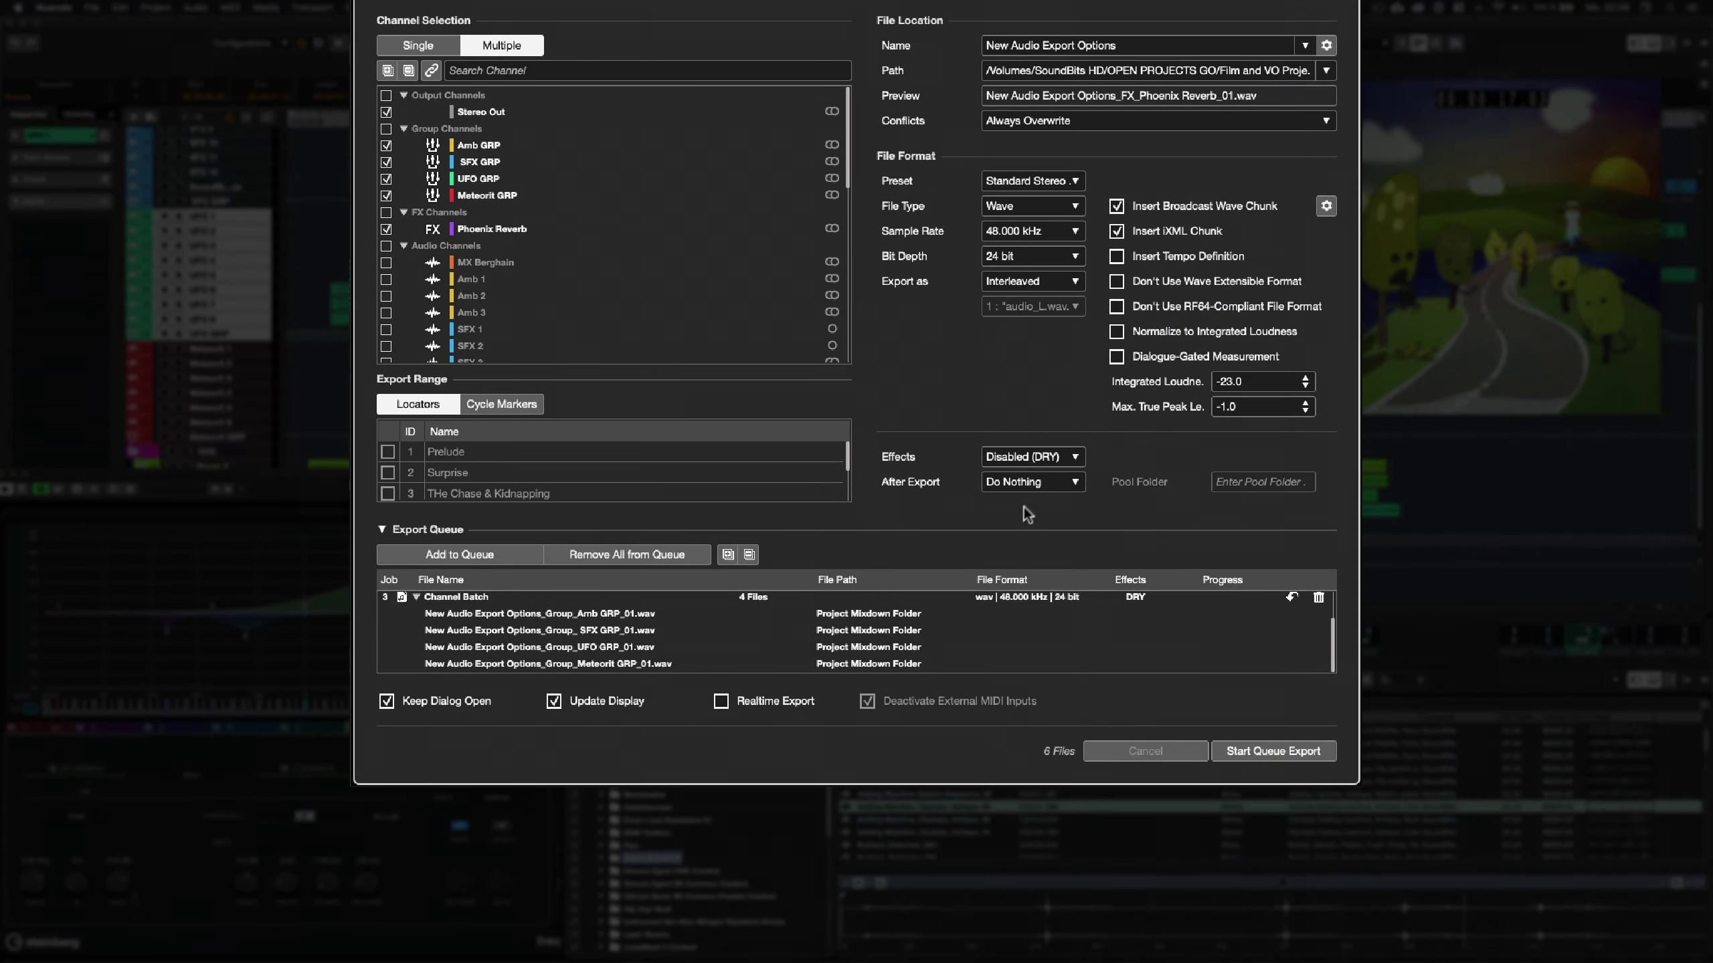
Set the export Effects option to + Master/Groups/Sends (CSPM).
click(1071, 461)
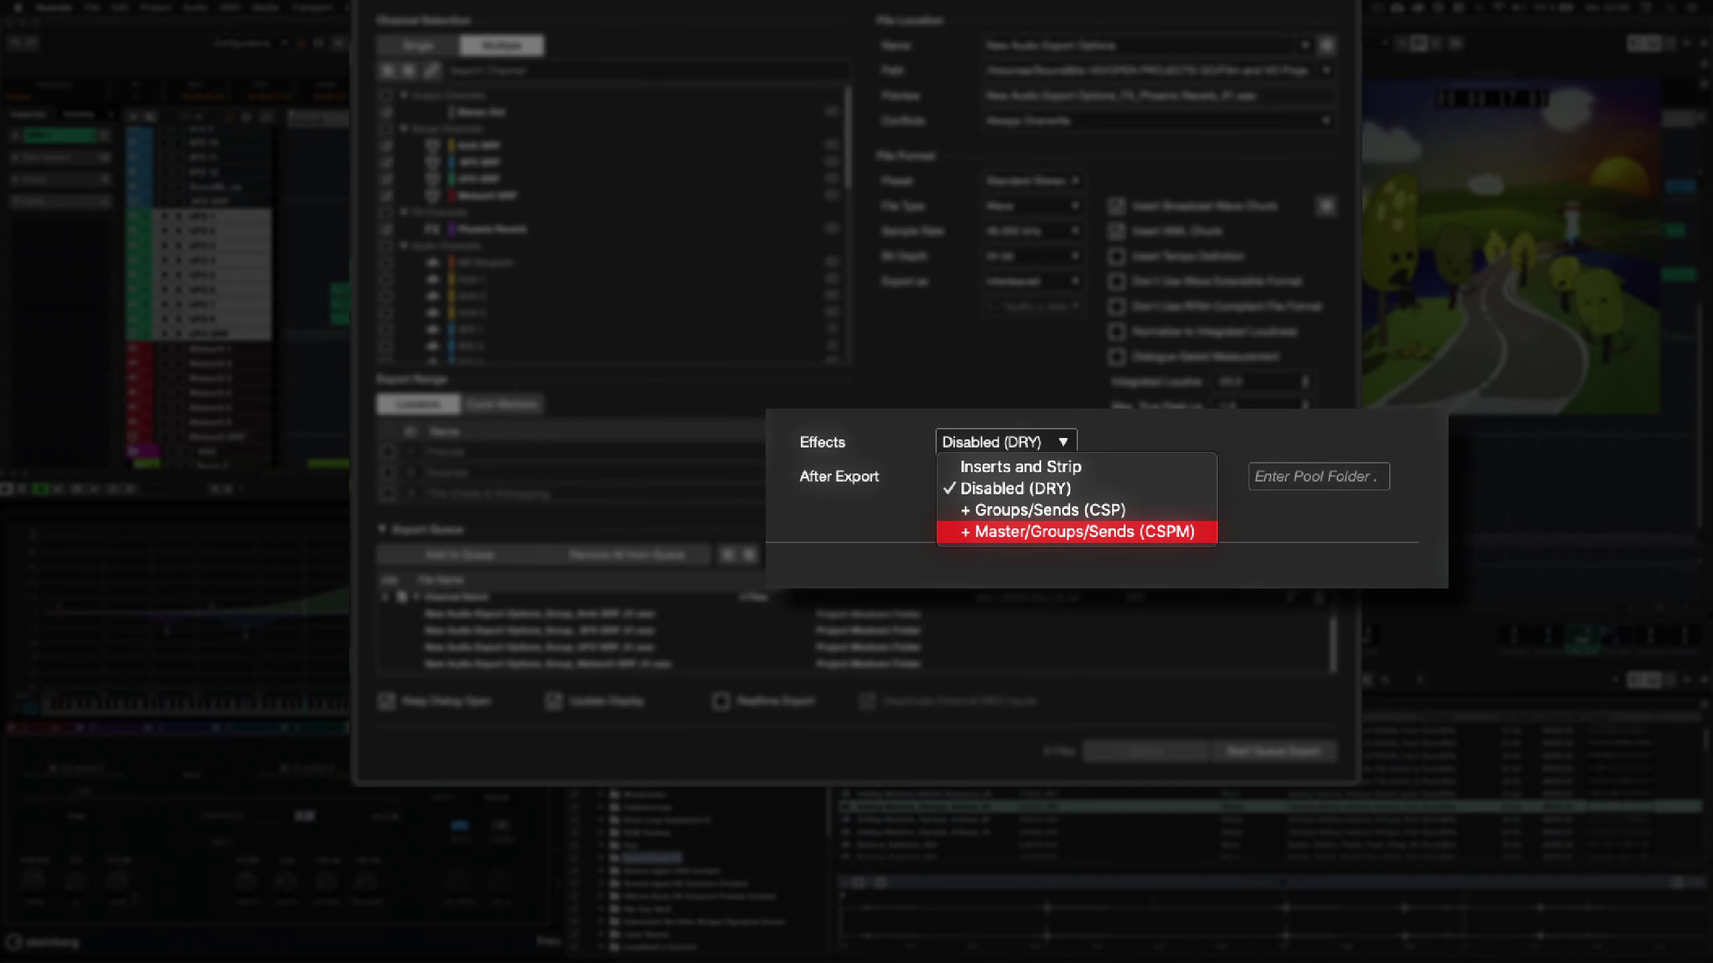
key(Return)
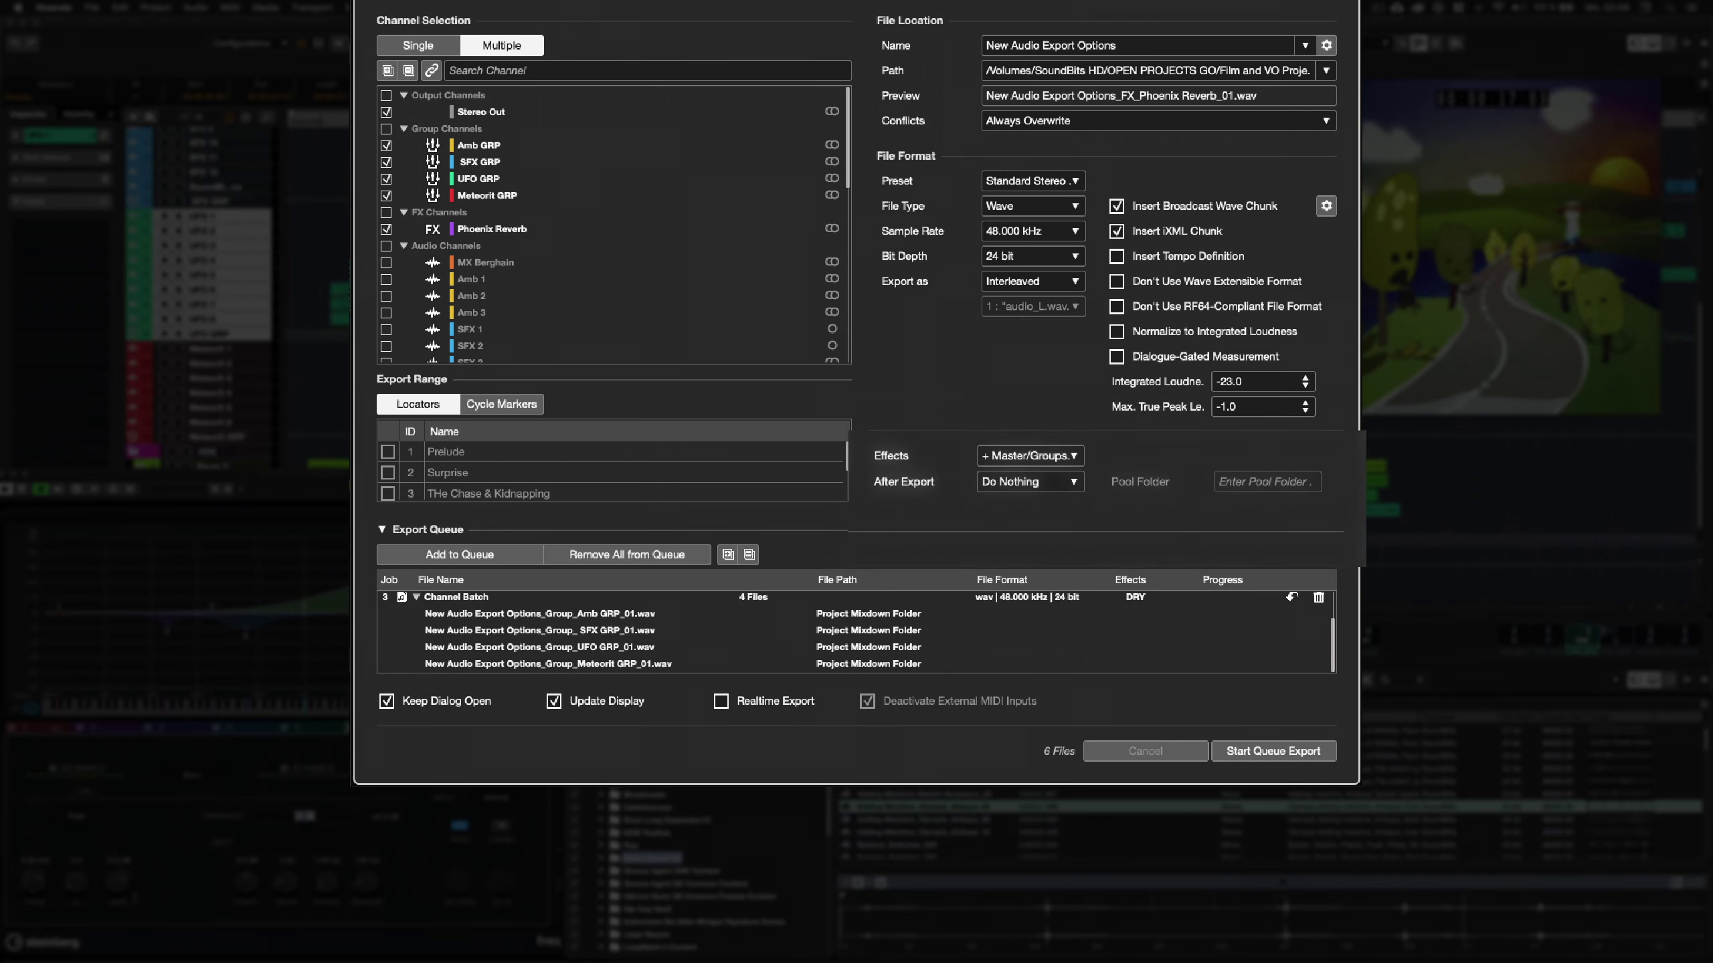
click(1077, 462)
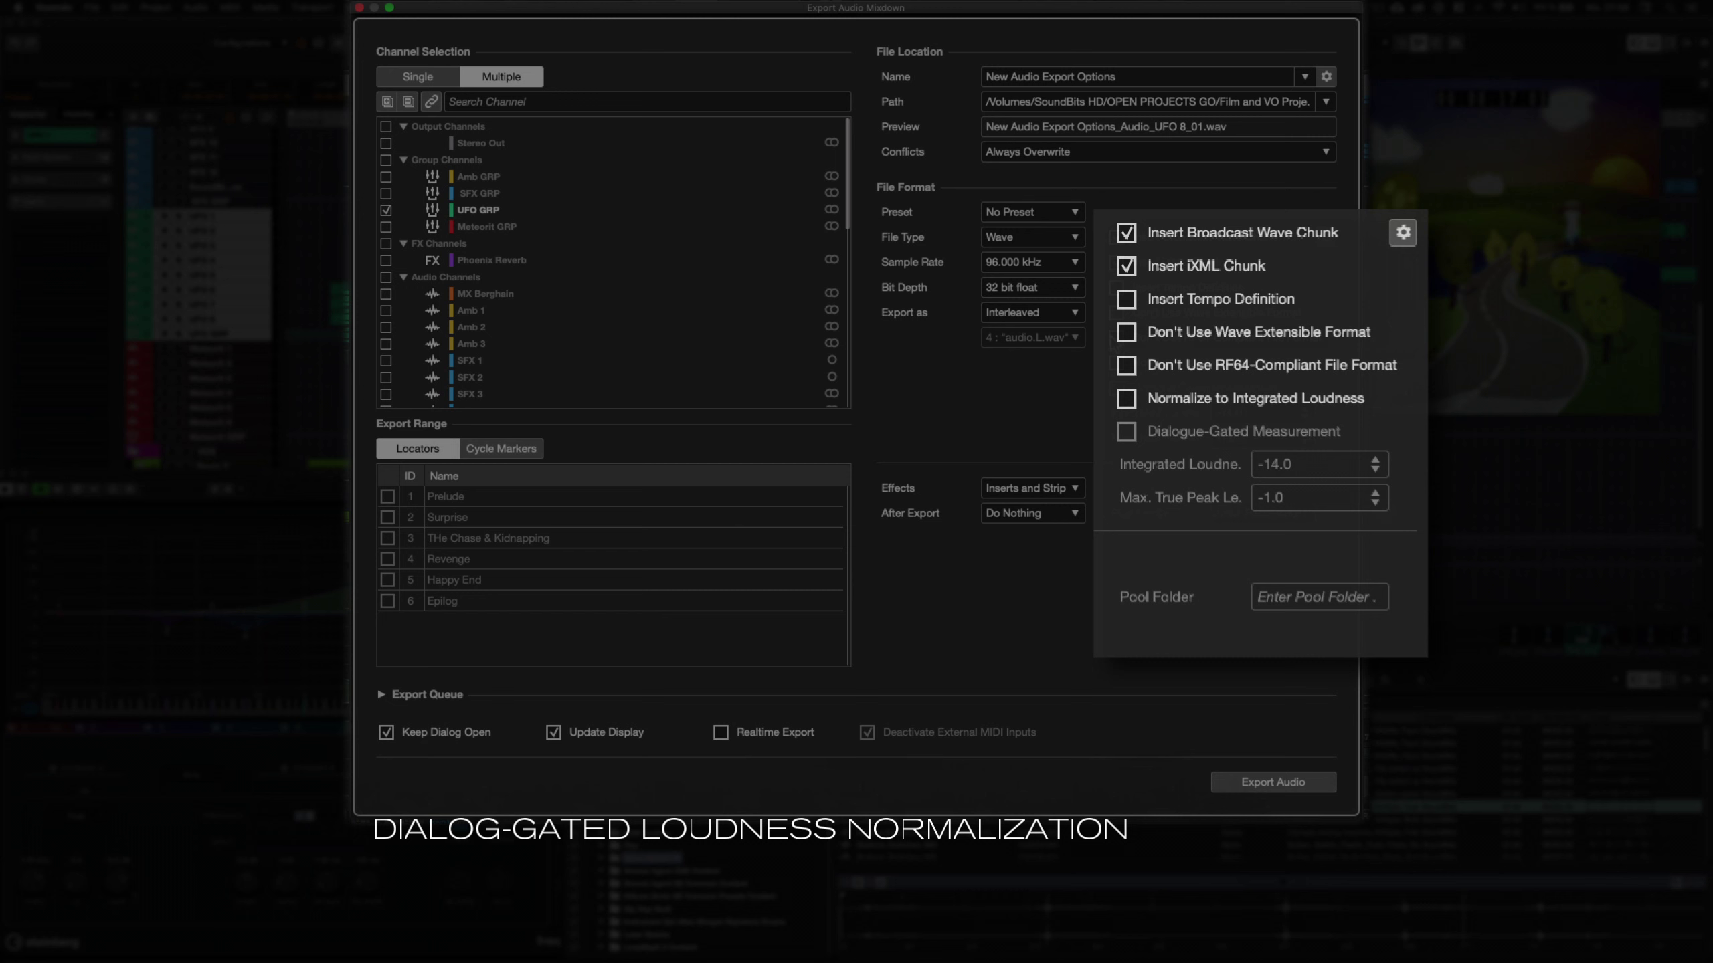
Enable Normalize to Integrated Loudness at -14.0 with Dialogue-Gated Measurement.
click(1116, 364)
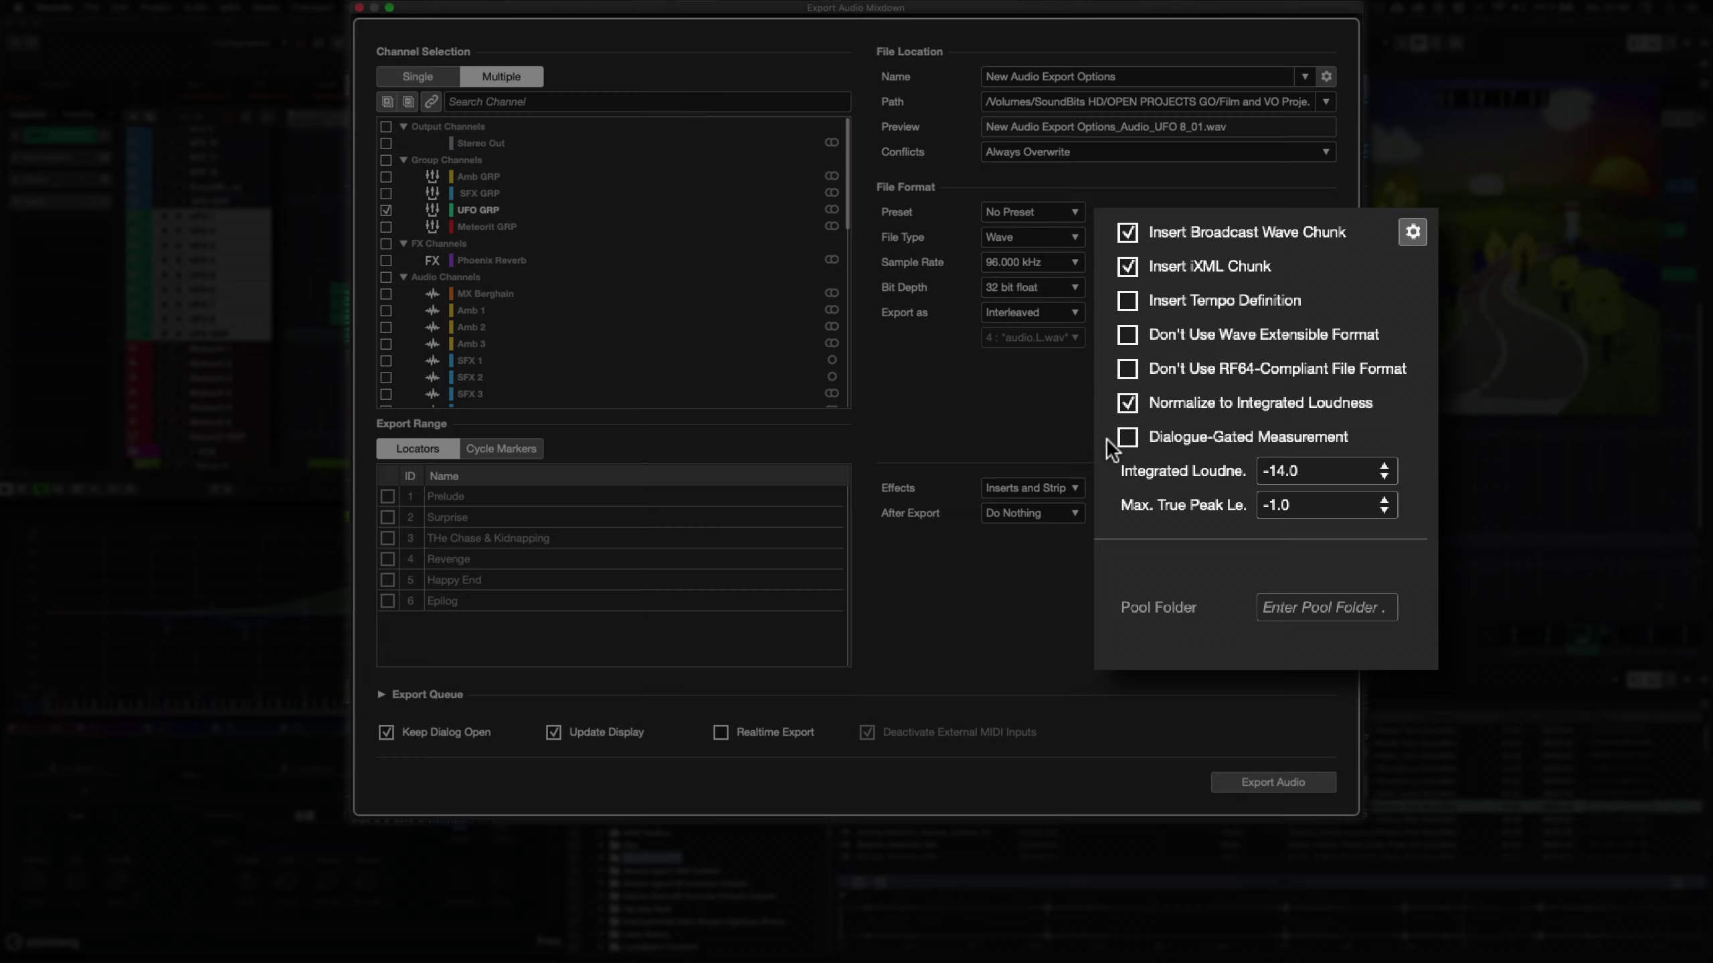
click(1124, 438)
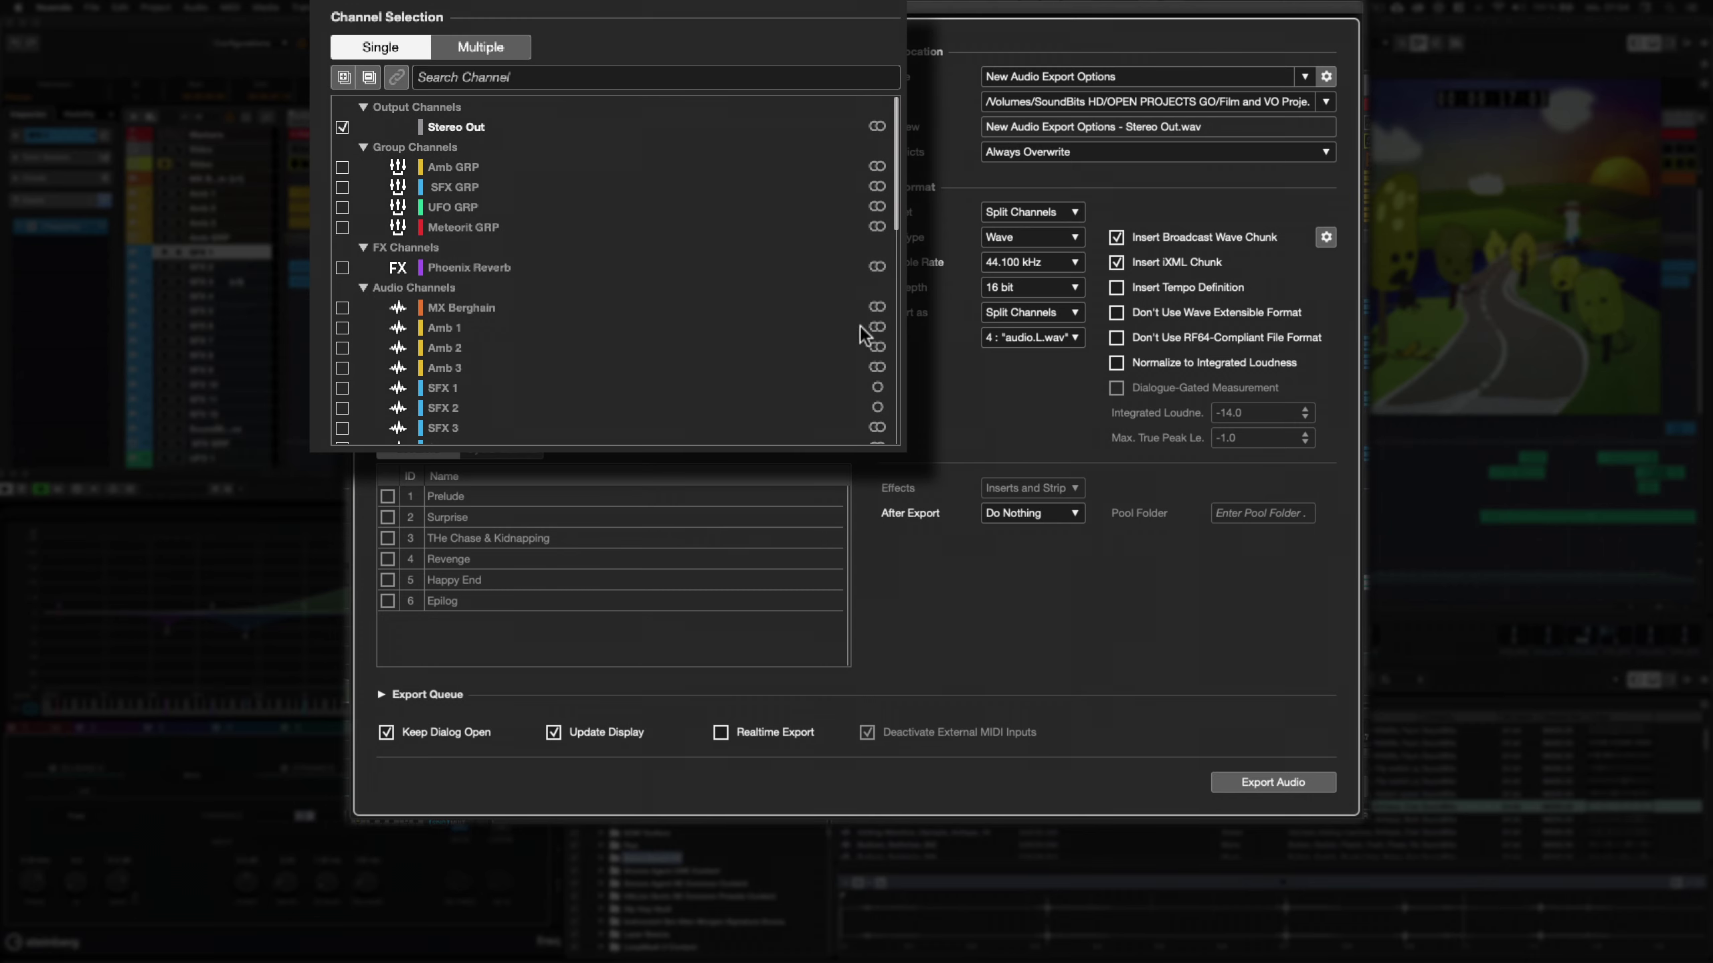
Switch to Multiple channel selection and tick SFX 1 through SFX 8 for export.
click(480, 47)
scroll(600, 394, down, 4)
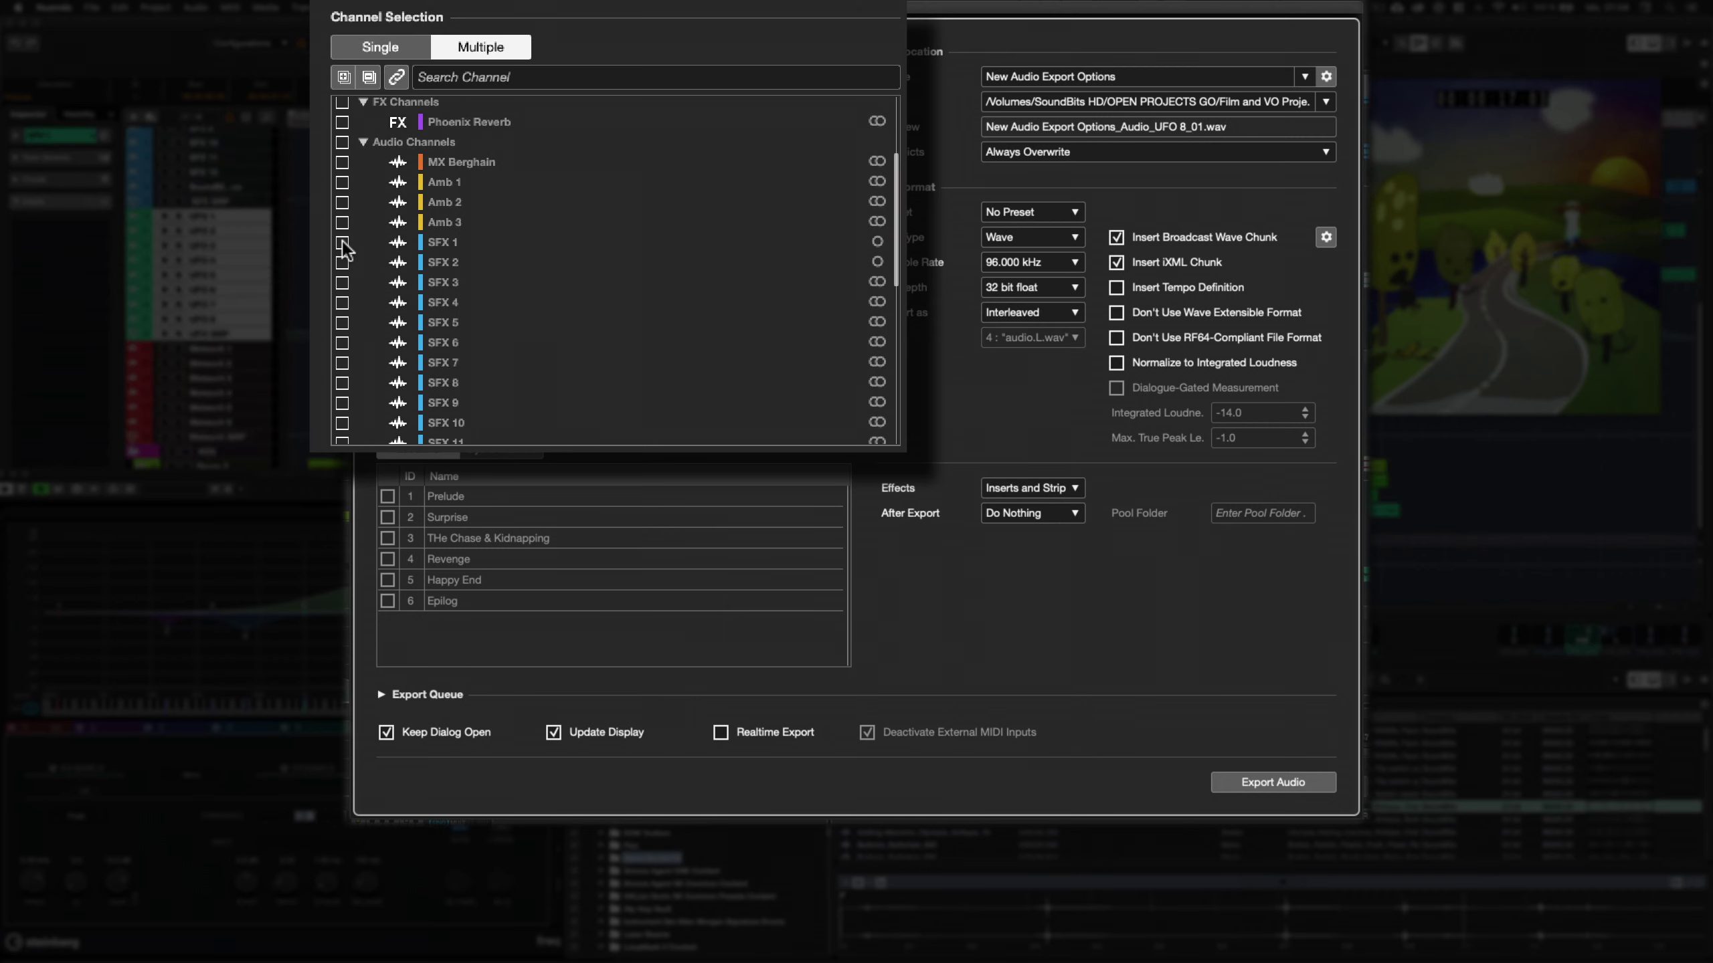
drag(342, 244, 343, 444)
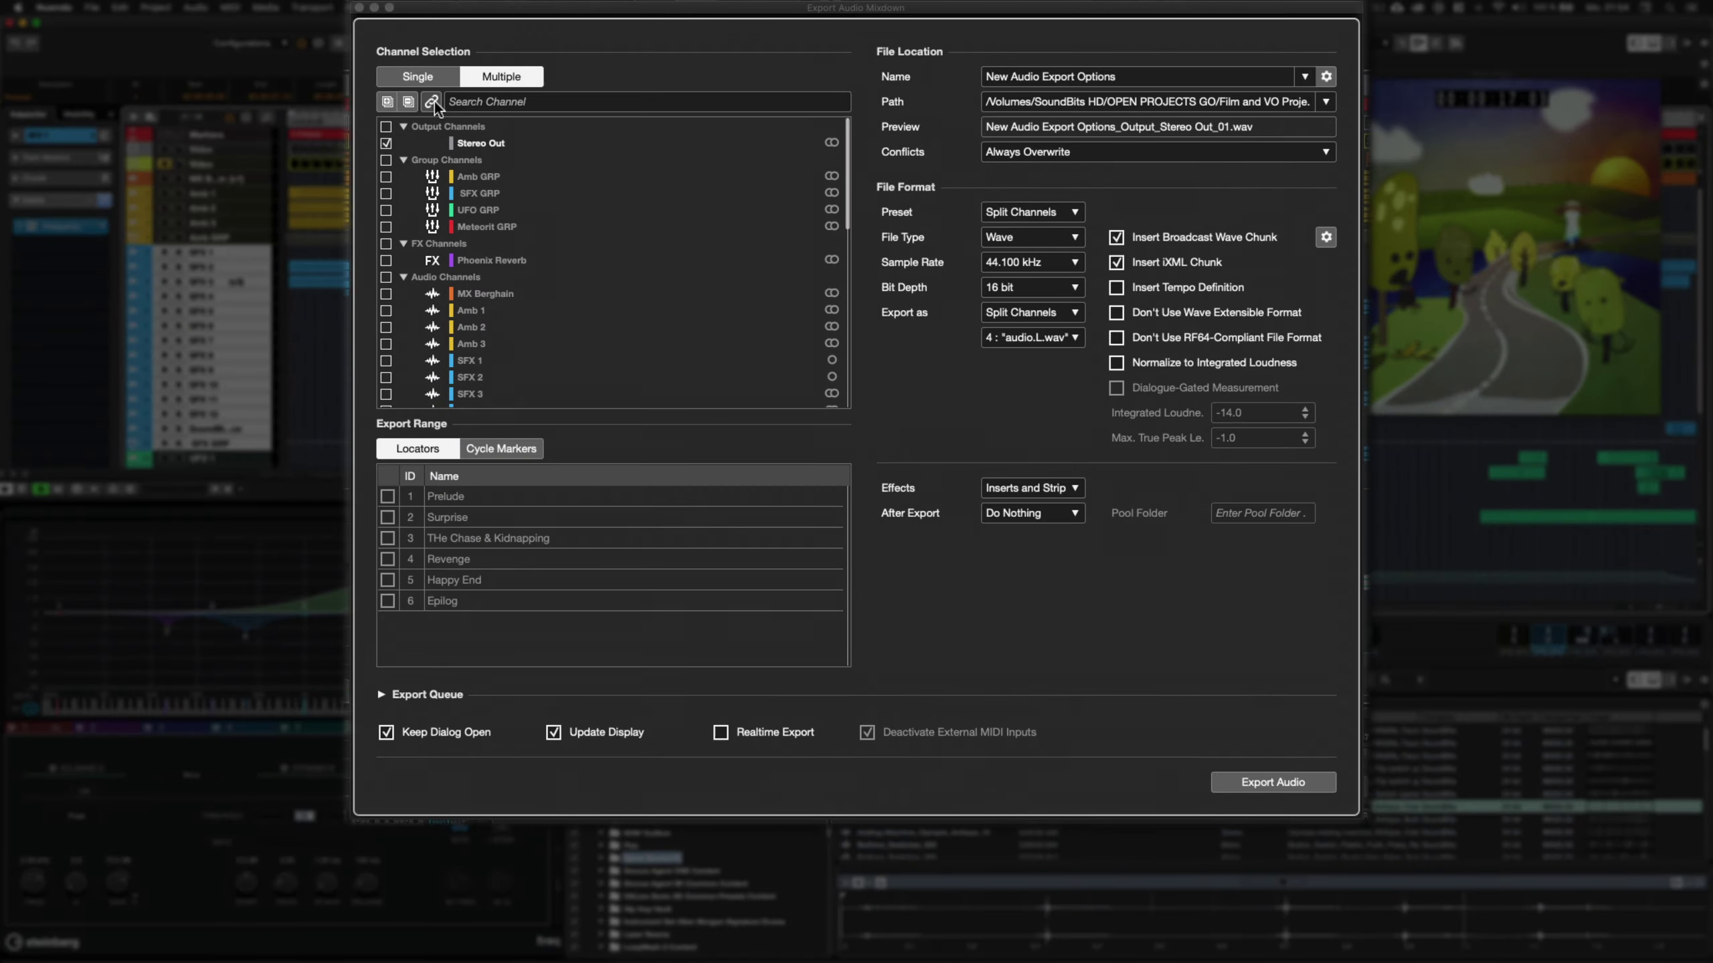
Show only checked channels and set the File Location path to Project Mixdown Folder.
click(431, 101)
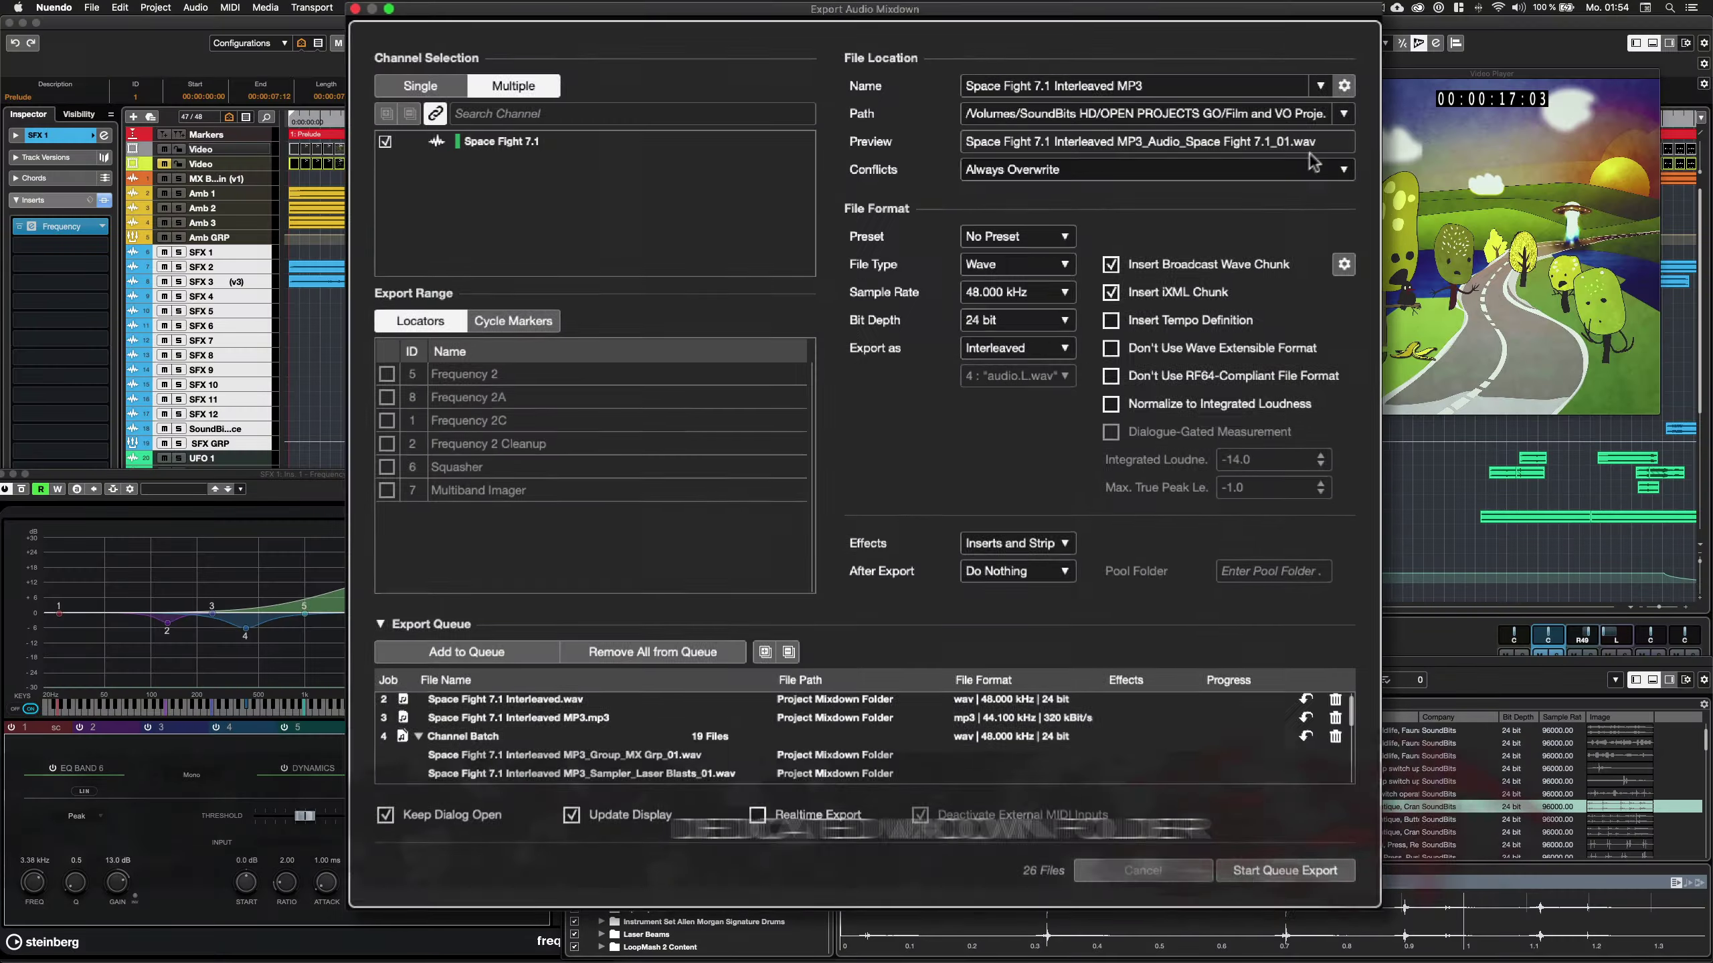
click(1345, 114)
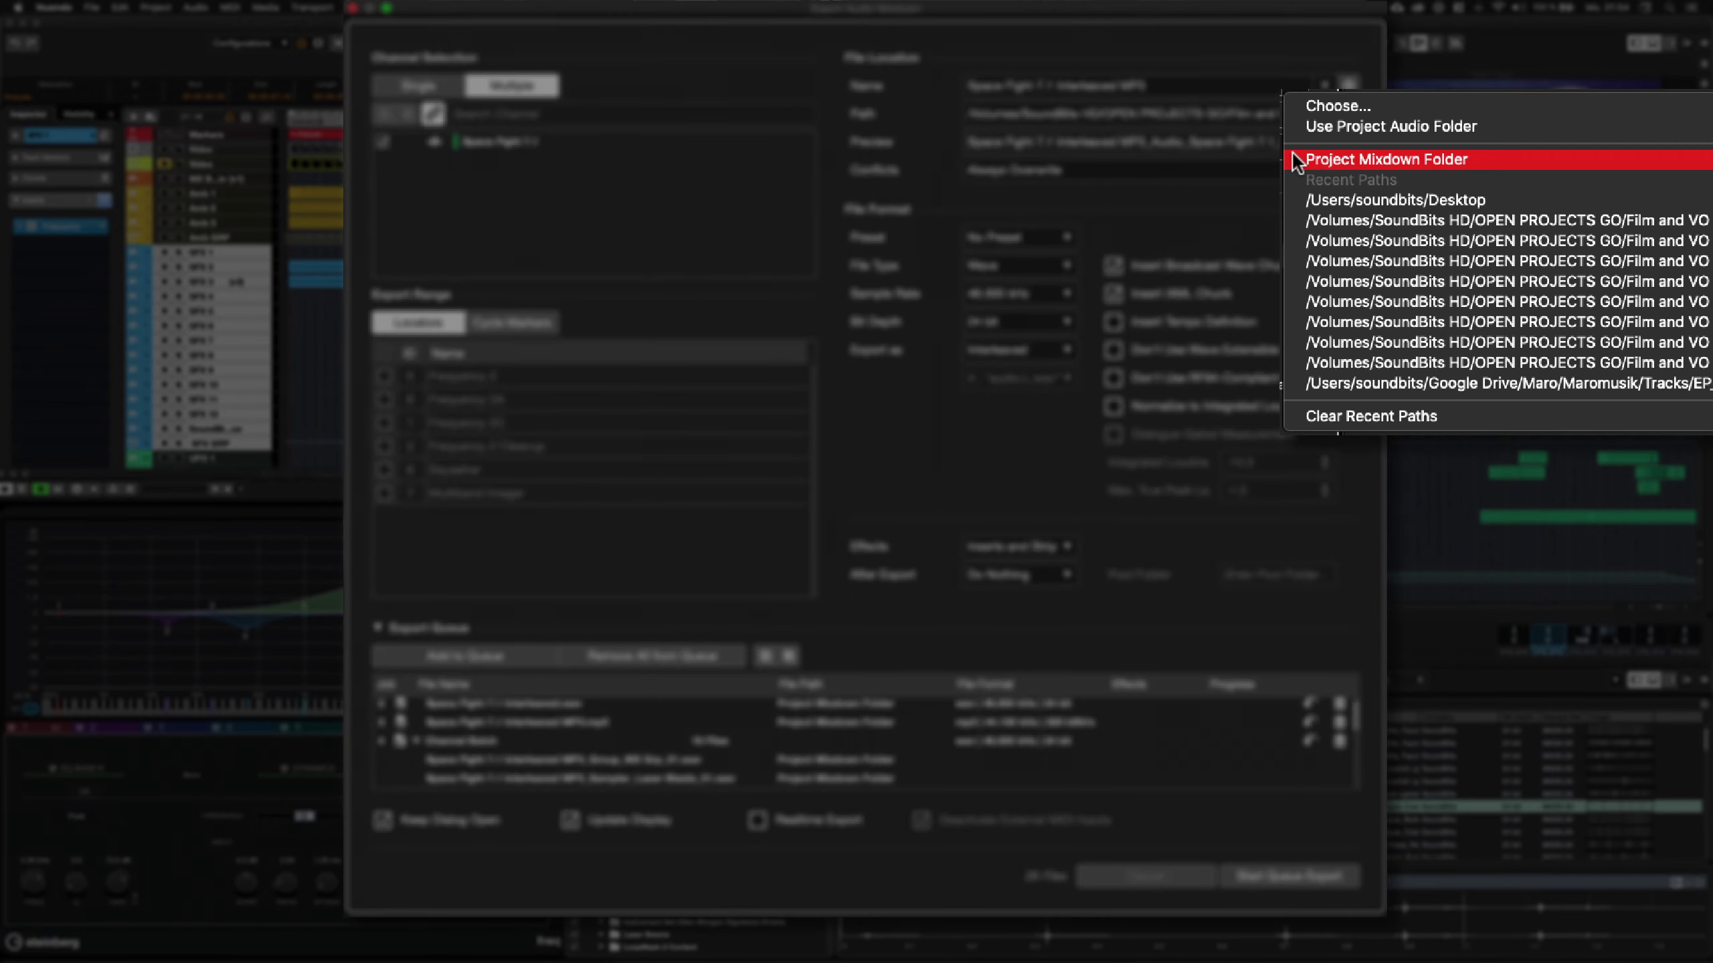
click(1295, 162)
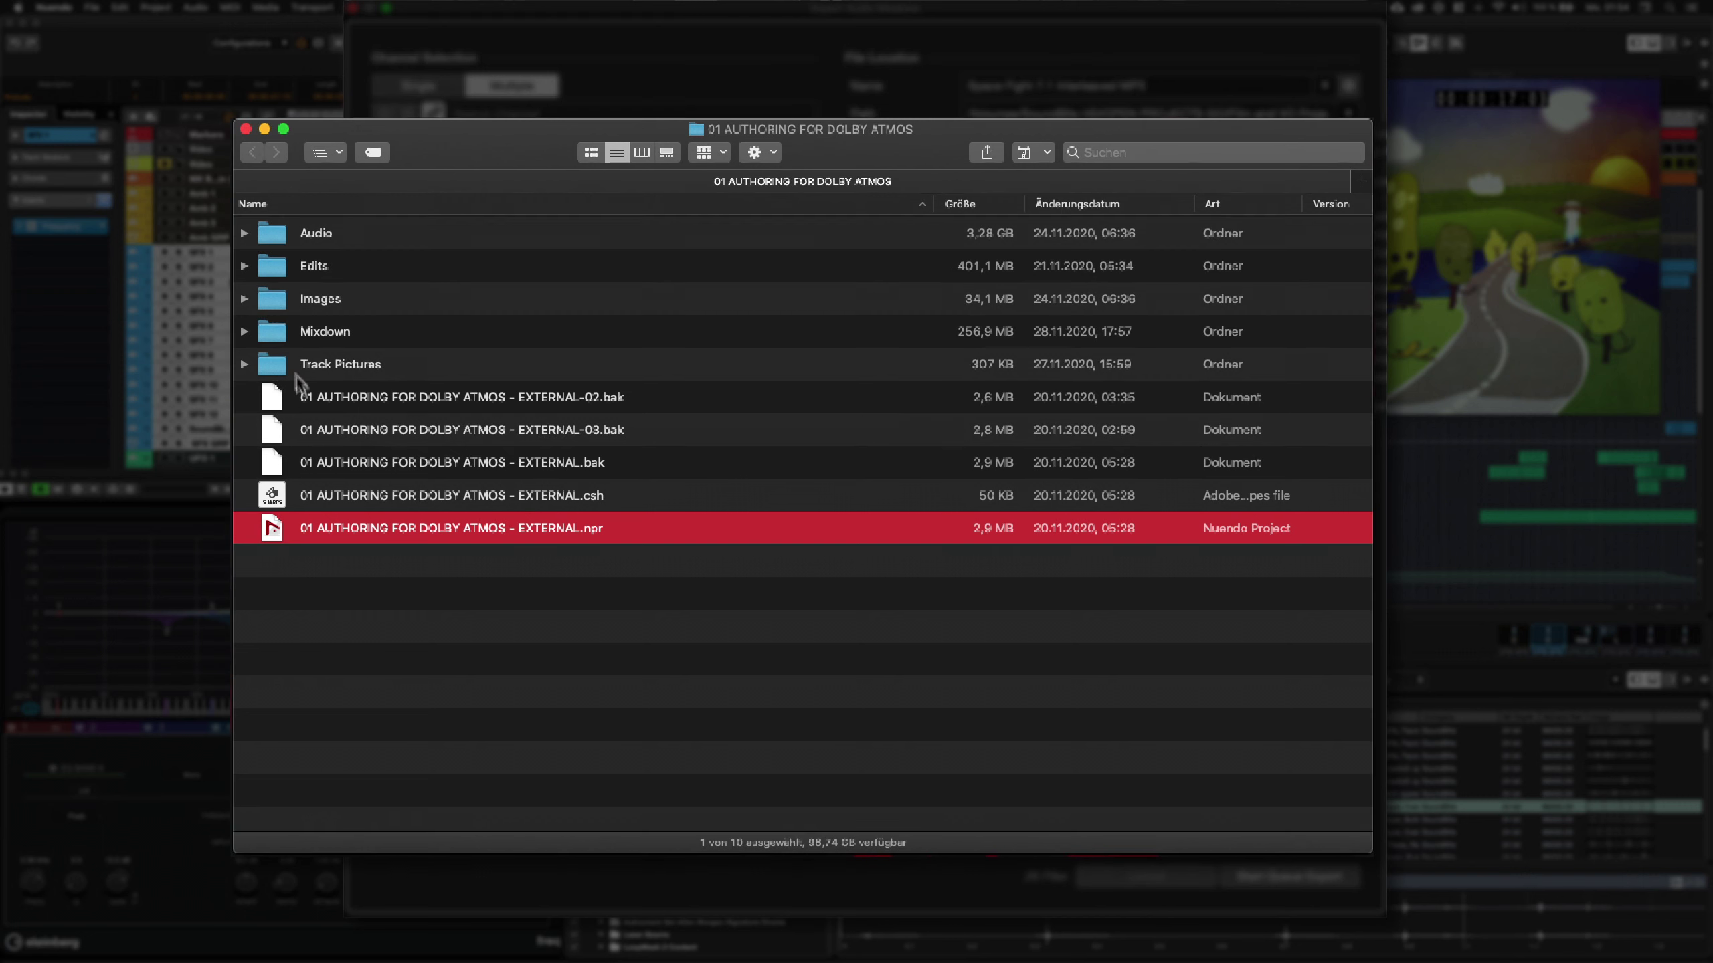
Expand the Mixdown folder to reveal the 7.1 Downmix folder and the WAV mixes.
click(285, 340)
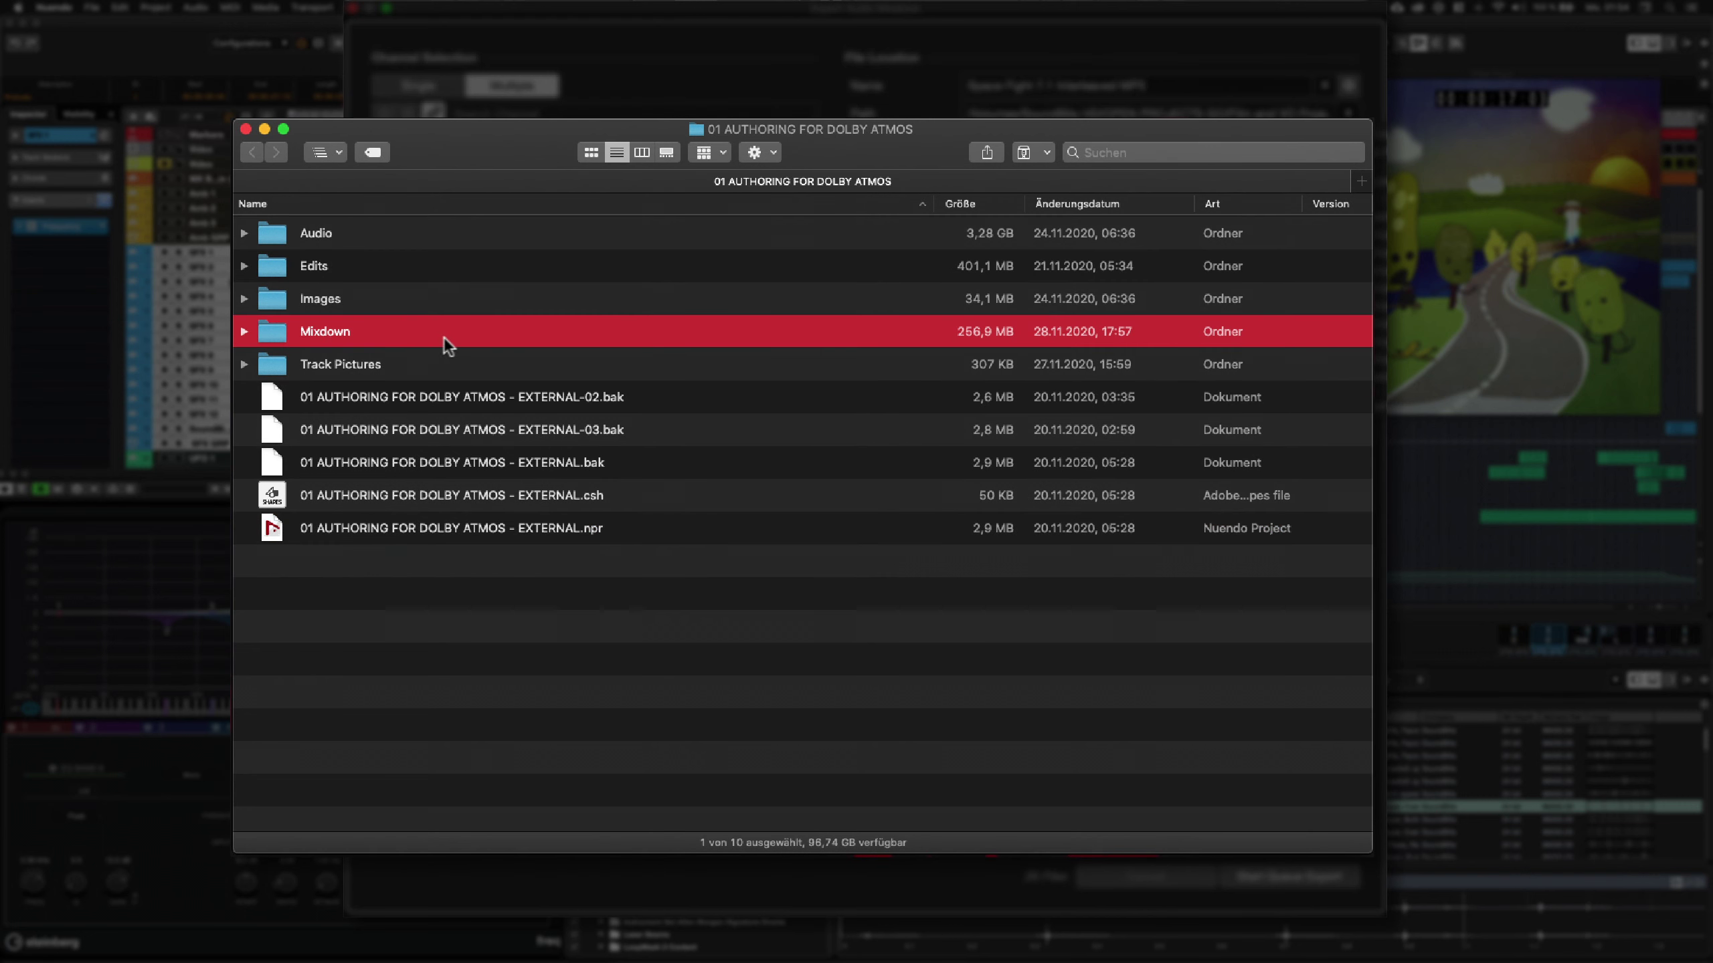
click(244, 332)
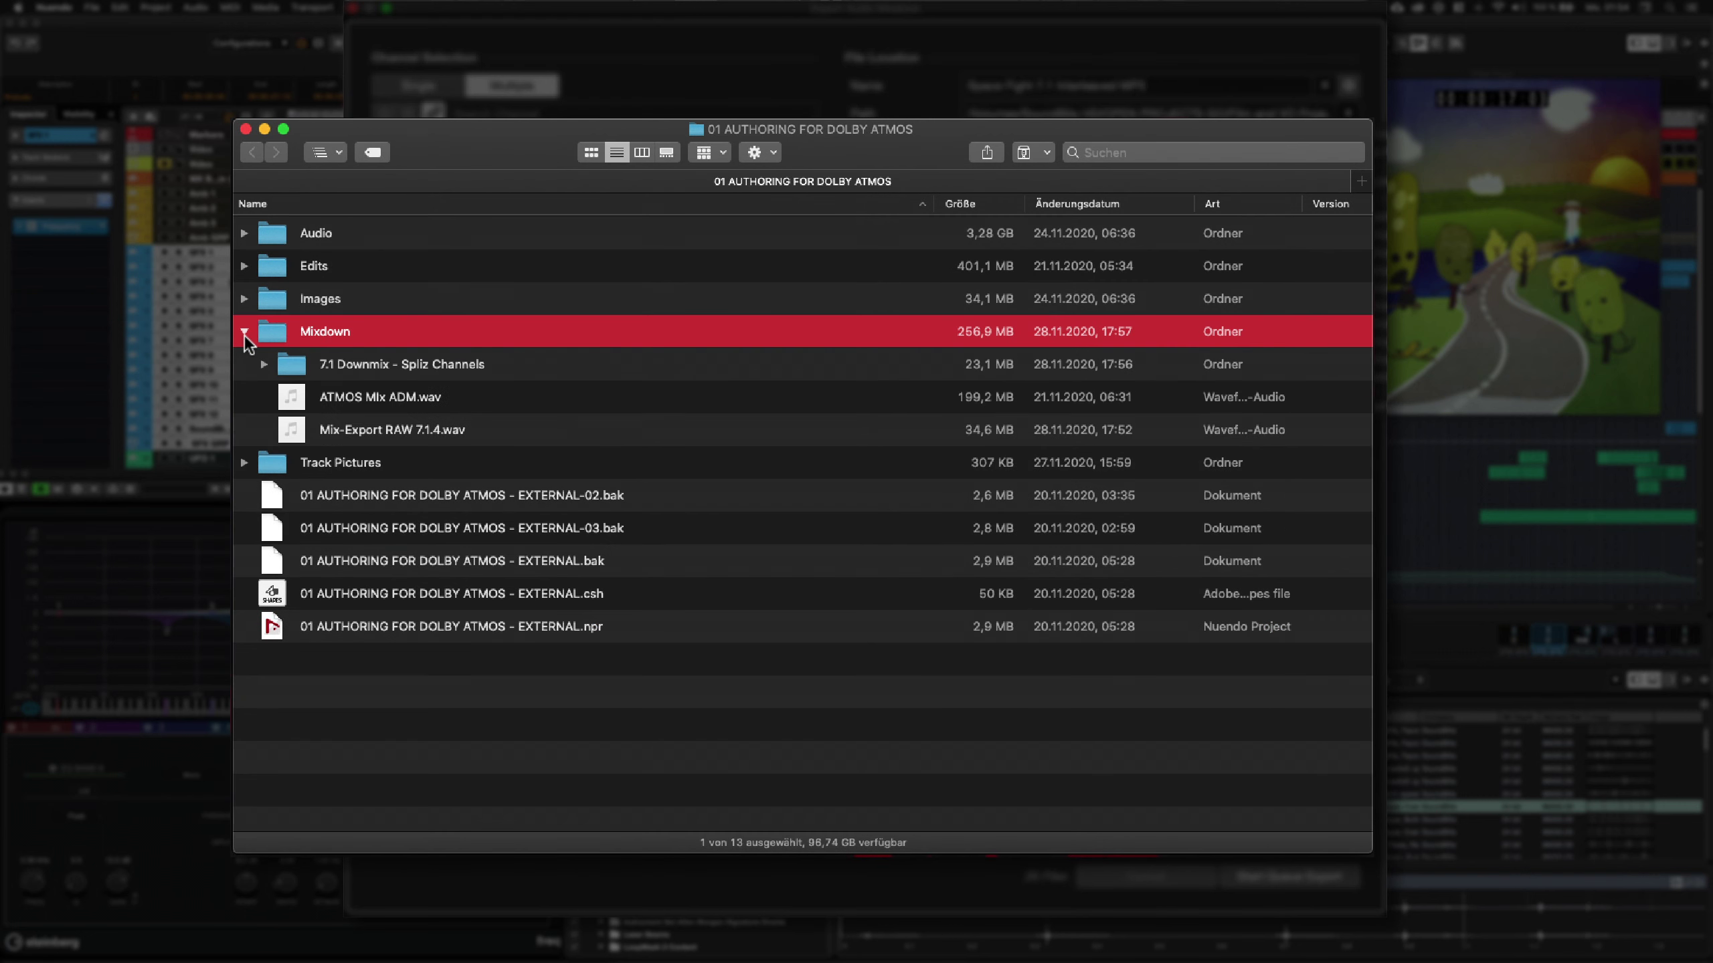